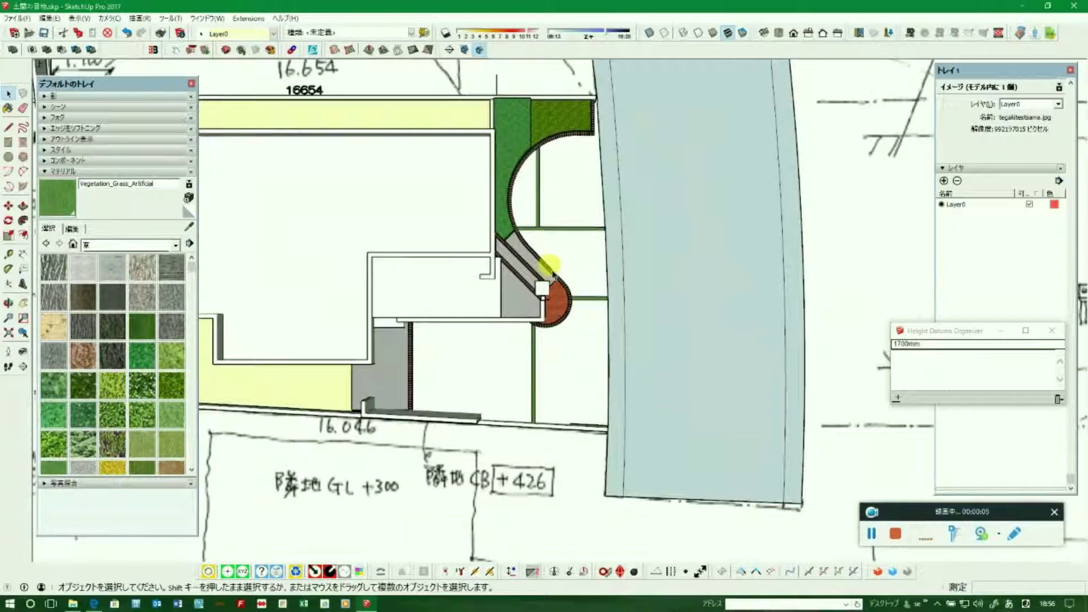
# Orbit into perspective, open the gate pillar group for editing and select its top face
pyautogui.moveTo(548, 271); pyautogui.dragTo(551, 303, button='middle')
pyautogui.scroll(3, 551, 303)
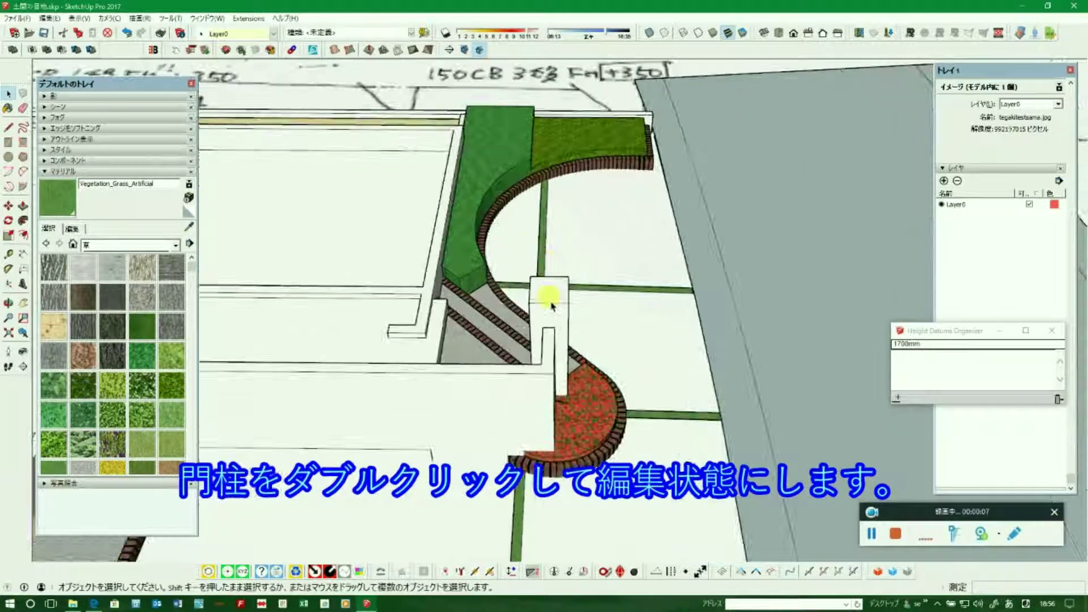
pyautogui.click(551, 303)
pyautogui.scroll(2, 552, 301)
pyautogui.doubleClick(561, 296)
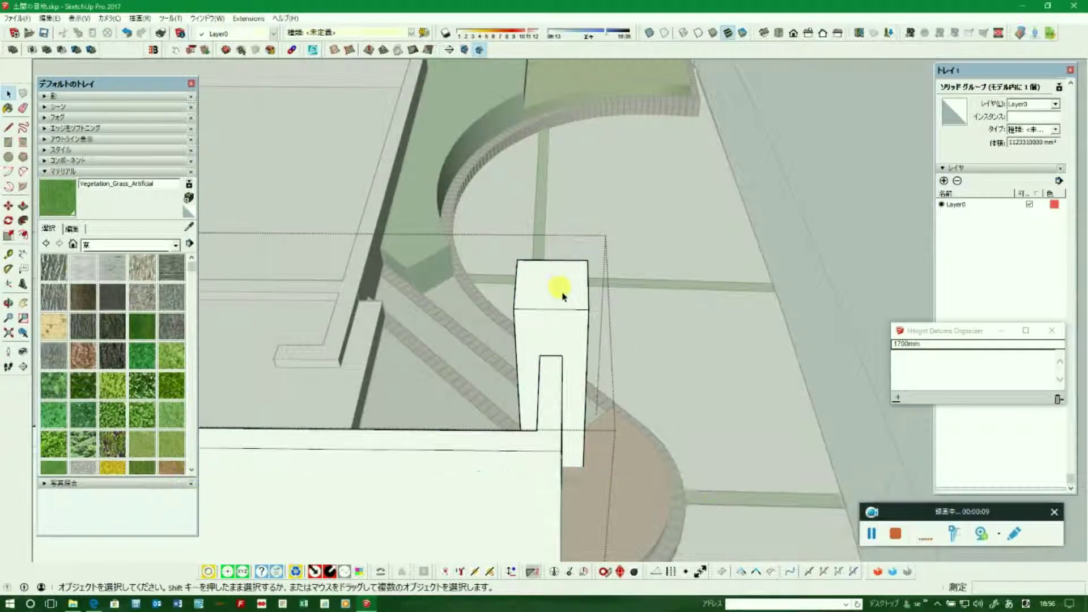
pyautogui.click(562, 296)
pyautogui.scroll(2, 558, 298)
# Draw a stepped profile from the pillar's top corner with 24, 50, 12 and 150 mm segments
pyautogui.click(9, 126)
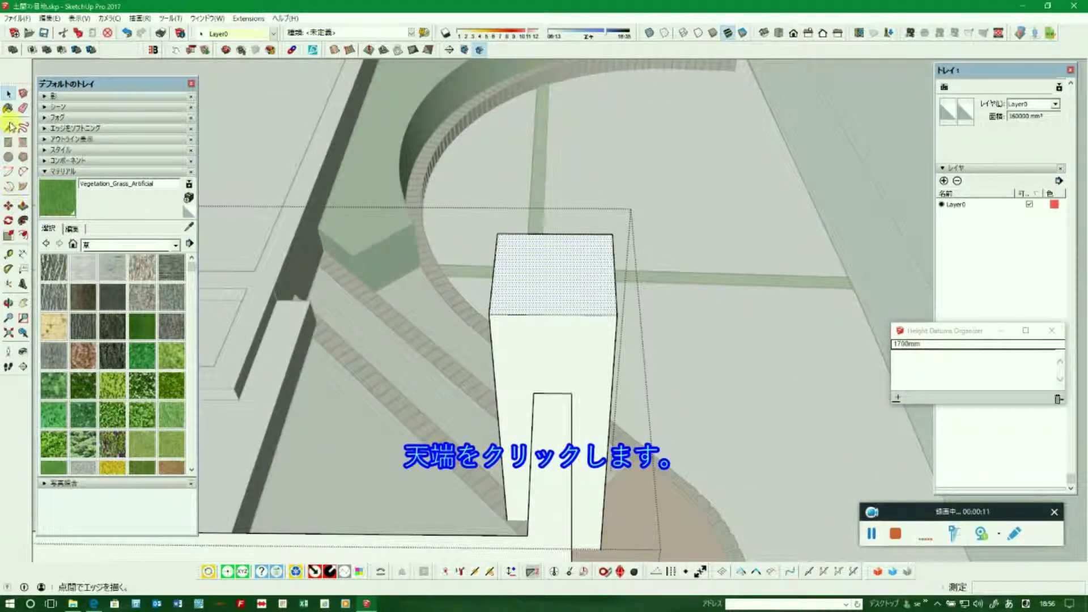
pyautogui.scroll(2, 554, 308)
pyautogui.click(660, 321)
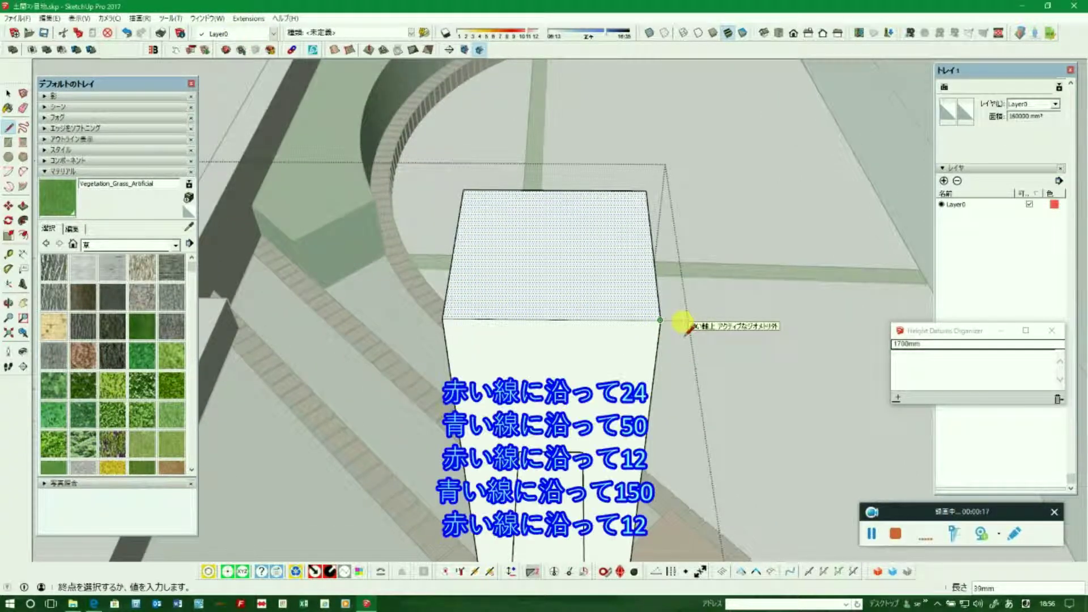
pyautogui.write('24')
pyautogui.press('Return')
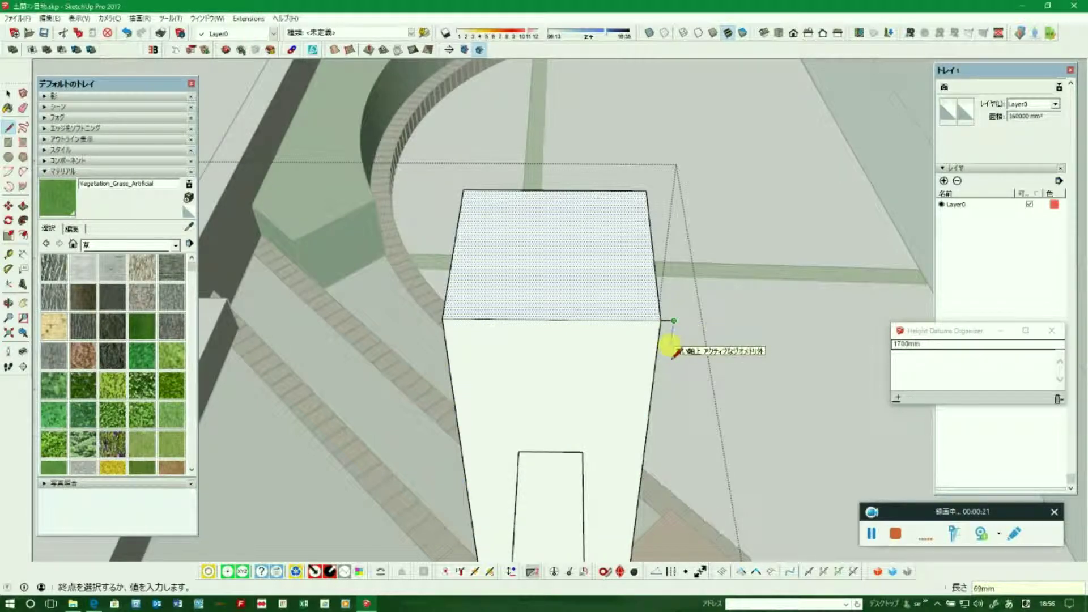
pyautogui.scroll(5, 674, 344)
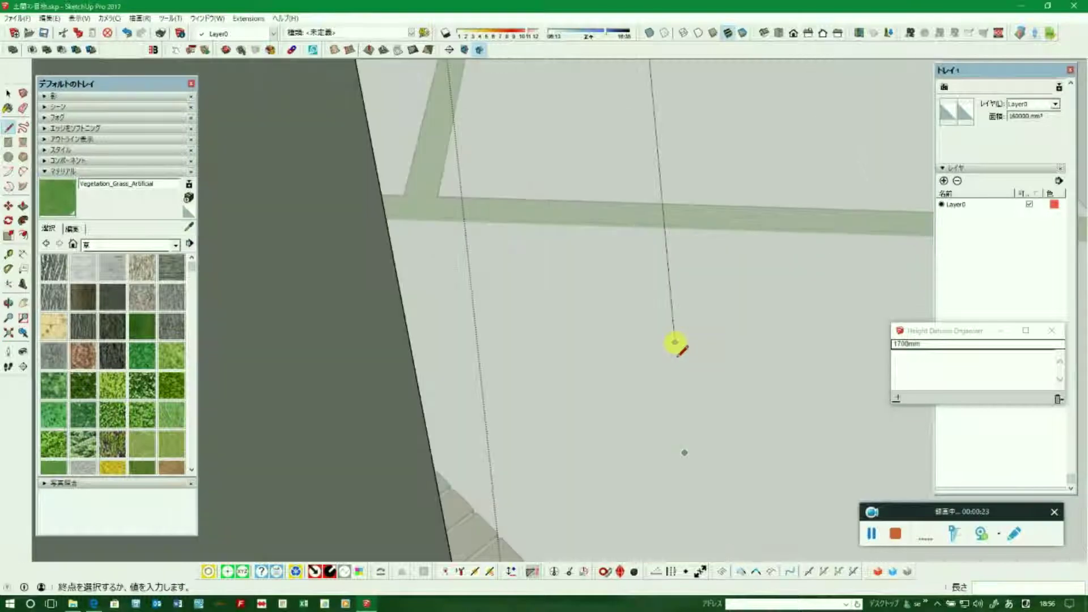
pyautogui.scroll(-3, 637, 332)
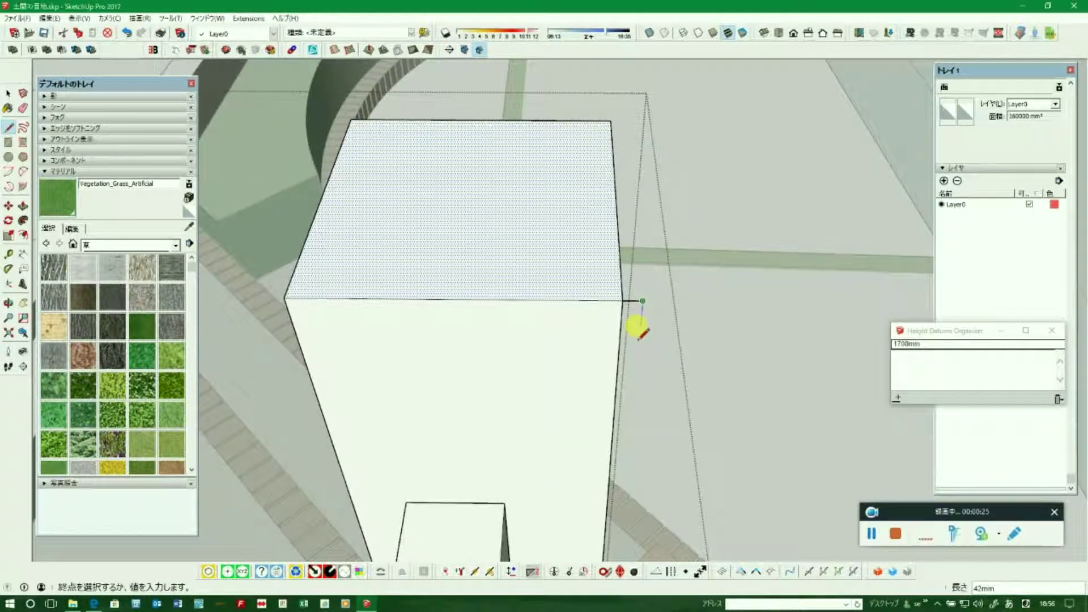
pyautogui.write('50')
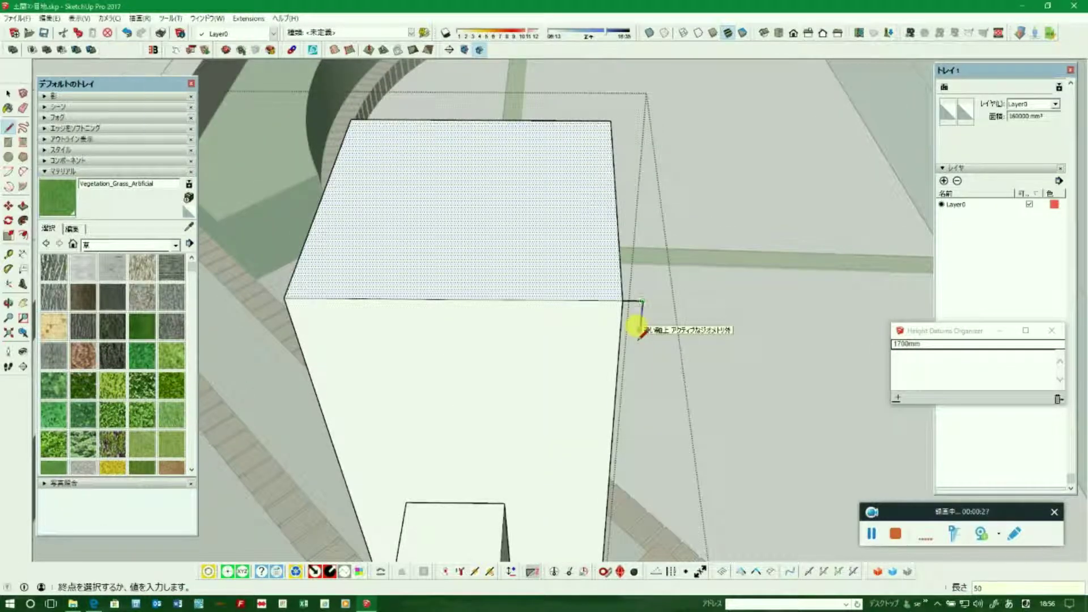
pyautogui.scroll(1, 480, 320)
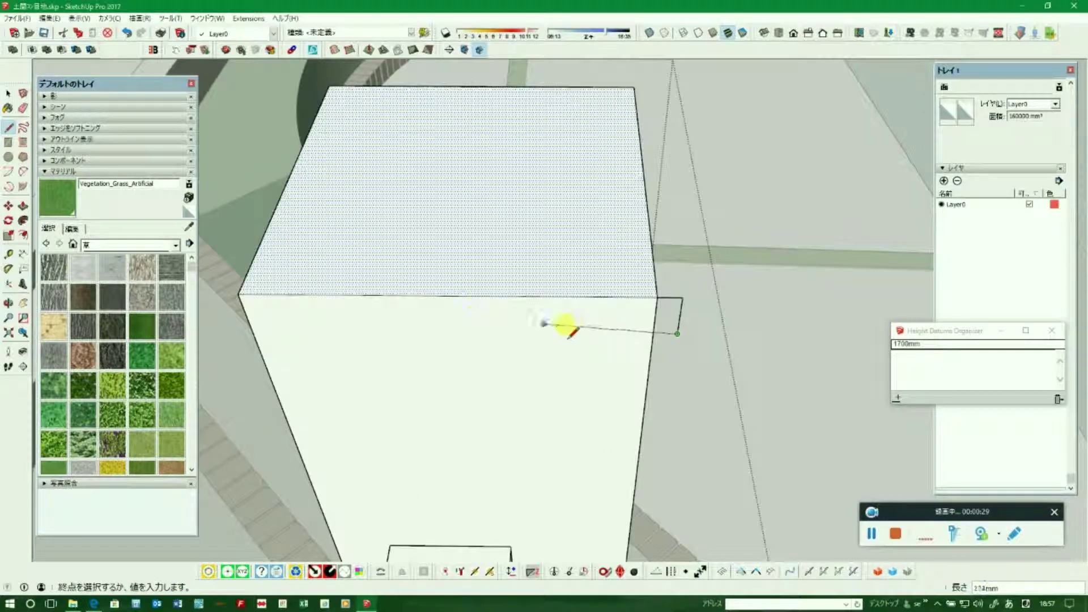
pyautogui.write('12')
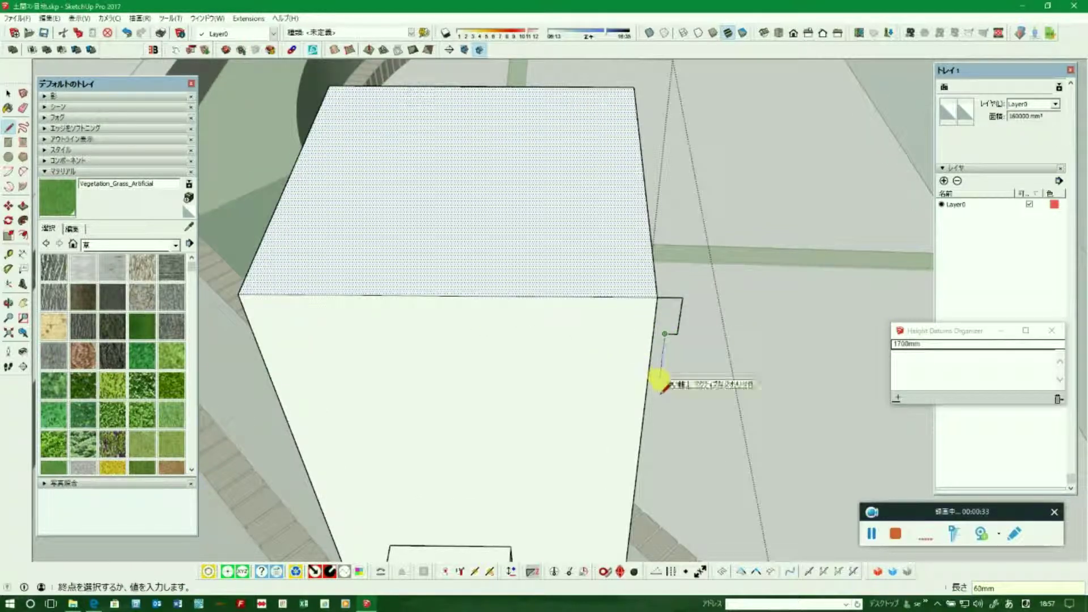
pyautogui.write('150')
pyautogui.press('Return')
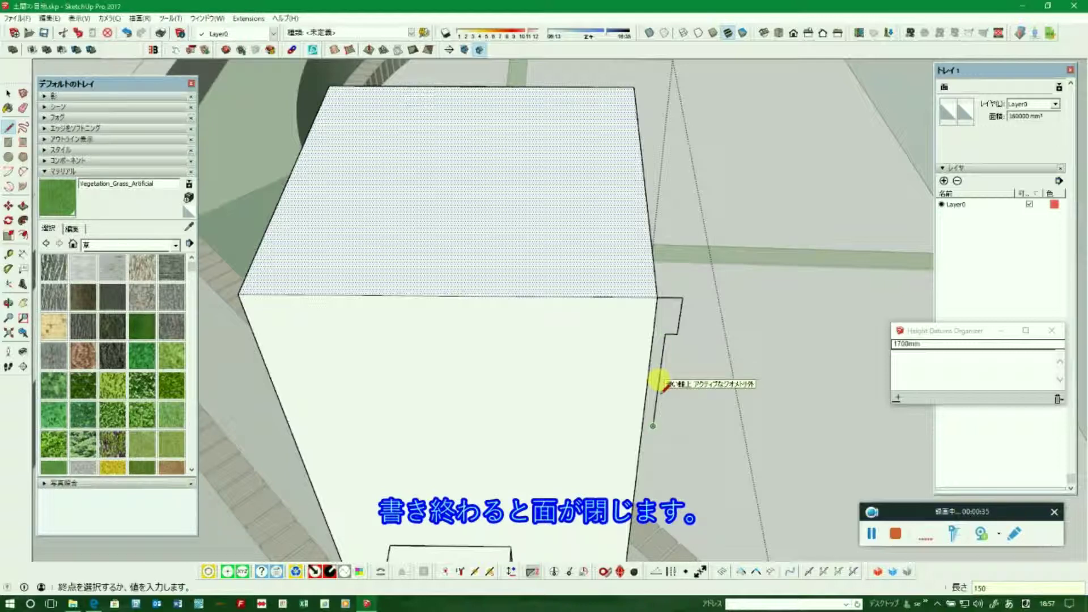
# Close the profile into a face and Follow Me sweep it around the pillar top
pyautogui.click(639, 426)
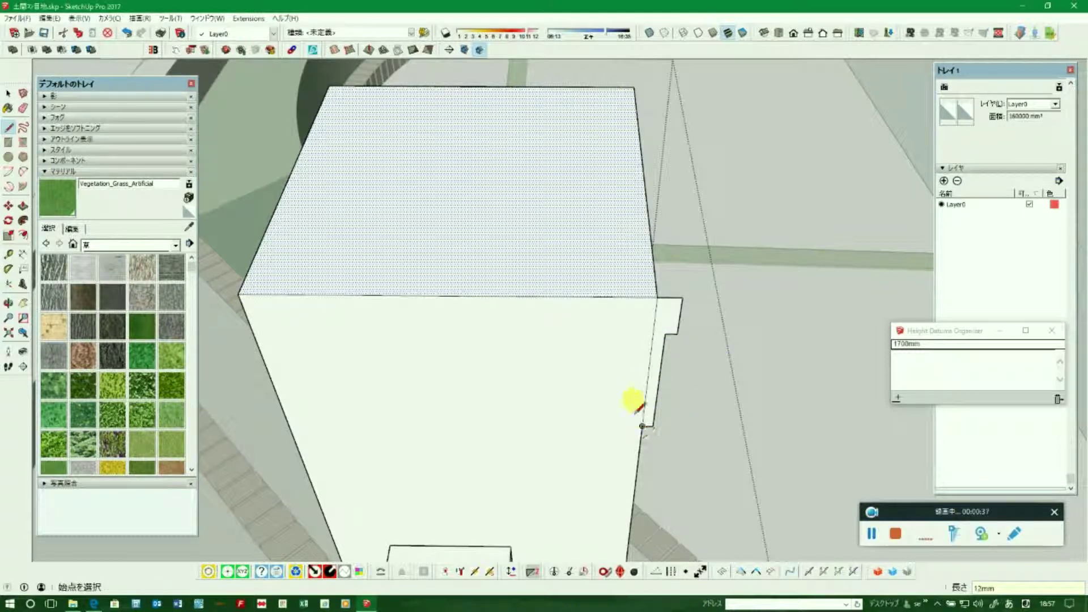
pyautogui.click(24, 221)
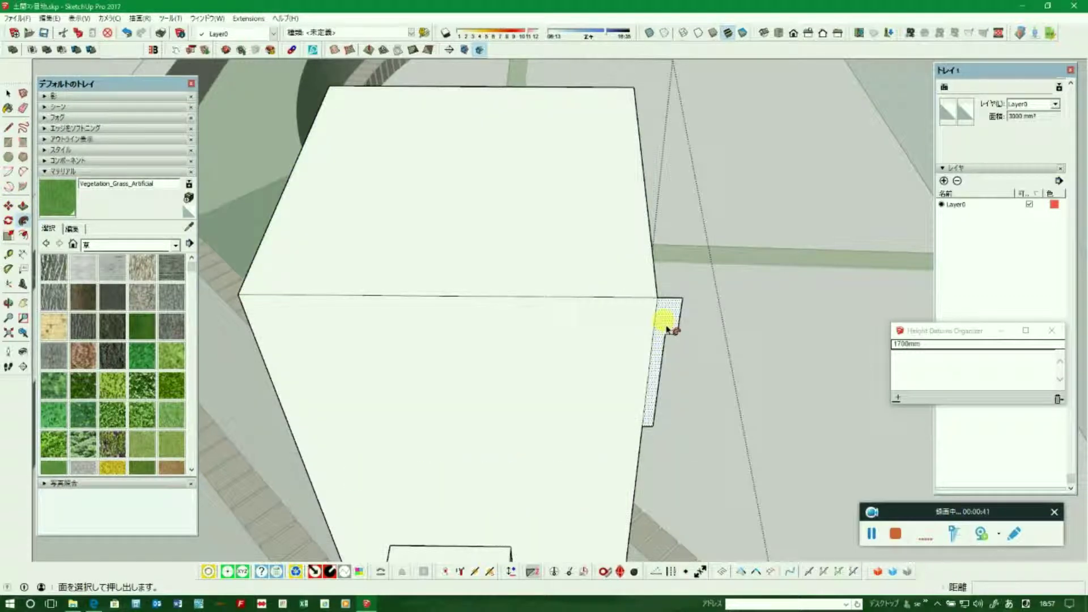
pyautogui.keyDown('alt'); pyautogui.click(667, 330); pyautogui.keyUp('alt')
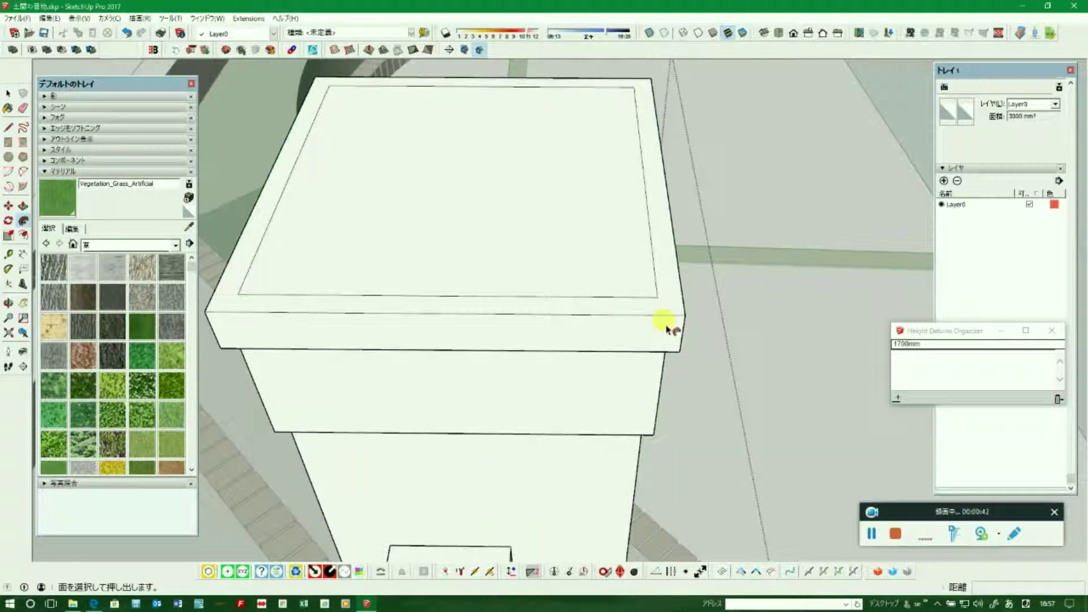
# Erase the three leftover lines on the coping cap's top
pyautogui.click(23, 110)
pyautogui.click(244, 292)
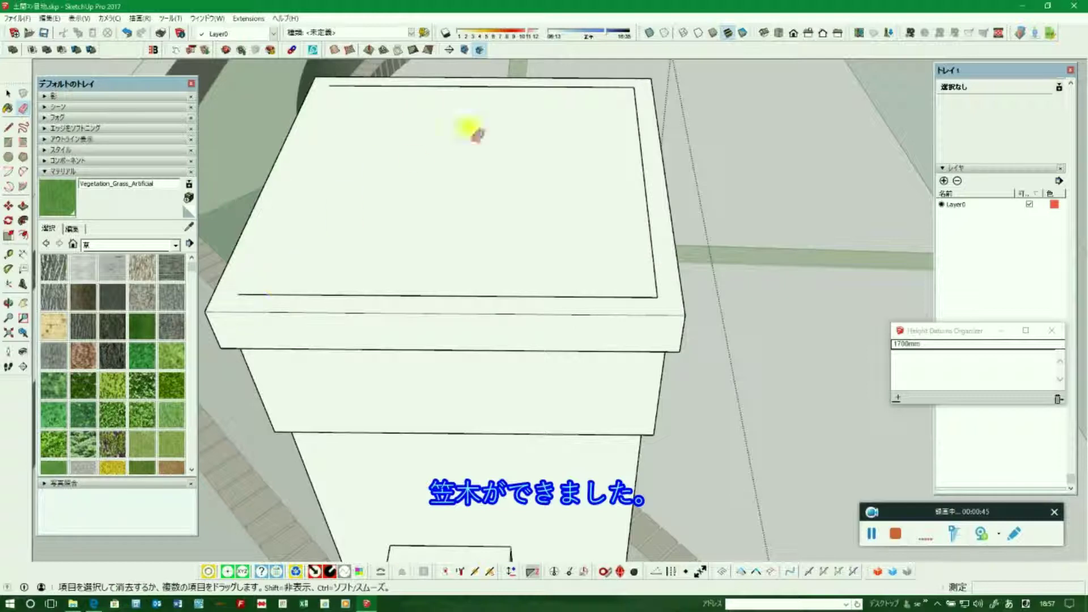
pyautogui.click(638, 99)
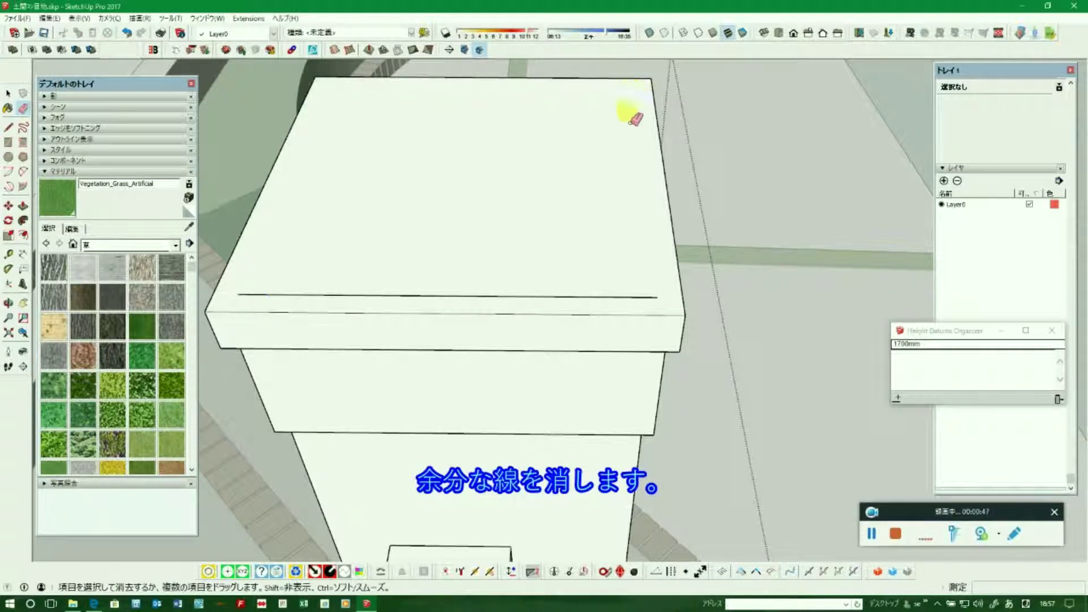
pyautogui.click(585, 297)
# Draw a 1000 mm edge down the pillar's side from the corner under the cap
pyautogui.scroll(-3, 563, 245)
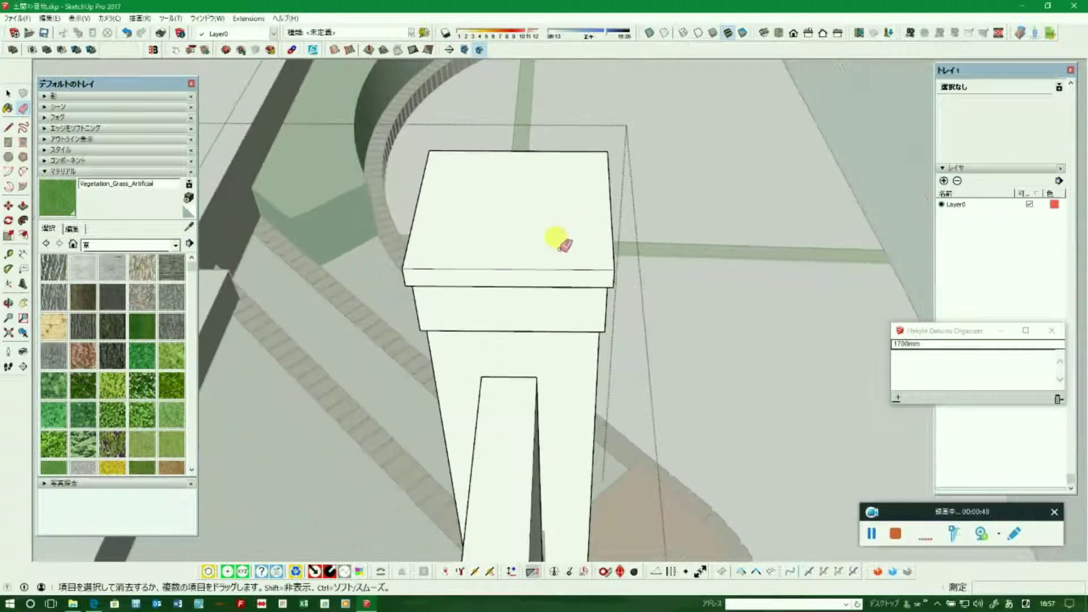
pyautogui.scroll(-3, 558, 238)
pyautogui.moveTo(558, 238)
pyautogui.mouseDown(button='middle')
pyautogui.moveTo(621, 376)
pyautogui.moveTo(505, 284)
pyautogui.moveTo(432, 291)
pyautogui.mouseUp(button='middle')
pyautogui.scroll(-3, 621, 376)
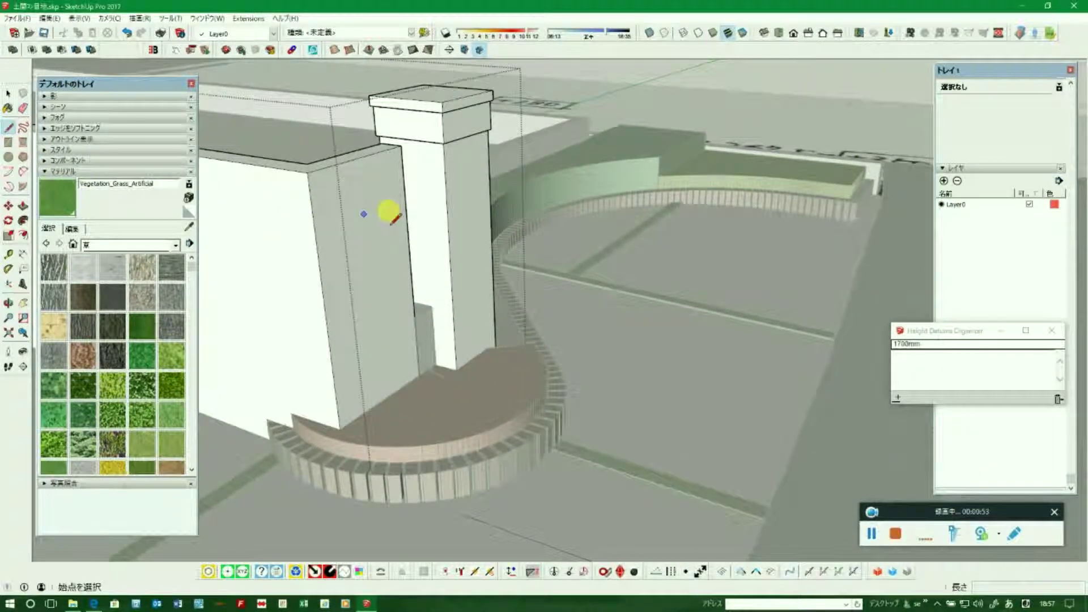
pyautogui.scroll(3, 388, 211)
pyautogui.moveTo(445, 187)
pyautogui.mouseDown(button='middle')
pyautogui.moveTo(433, 85)
pyautogui.moveTo(450, 85)
pyautogui.moveTo(425, 267)
pyautogui.moveTo(451, 157)
pyautogui.moveTo(440, 134)
pyautogui.mouseUp(button='middle')
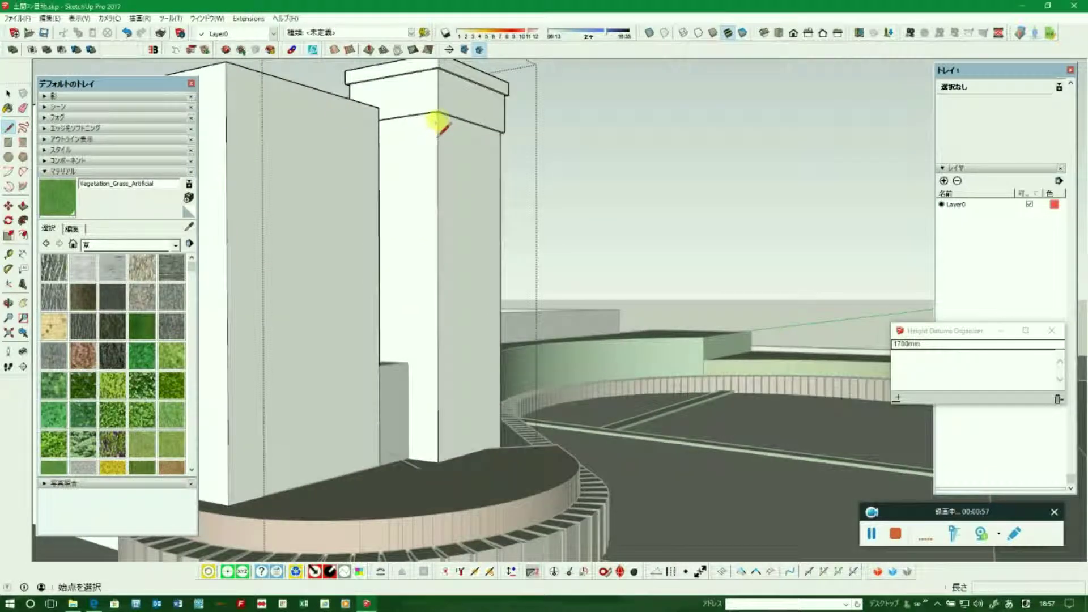
pyautogui.click(437, 113)
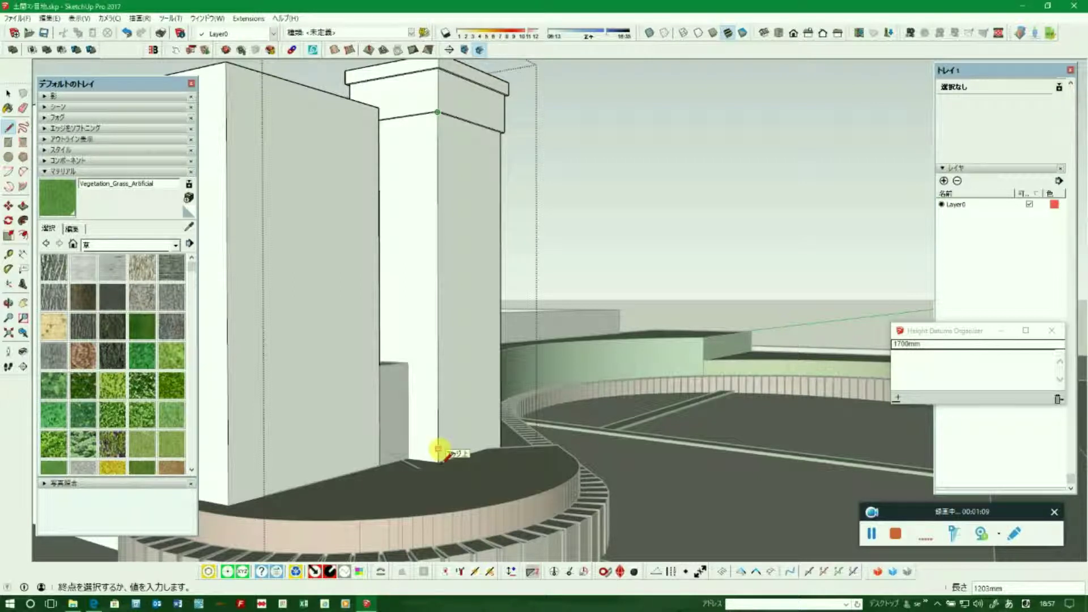
pyautogui.write('1000')
pyautogui.press('Return')
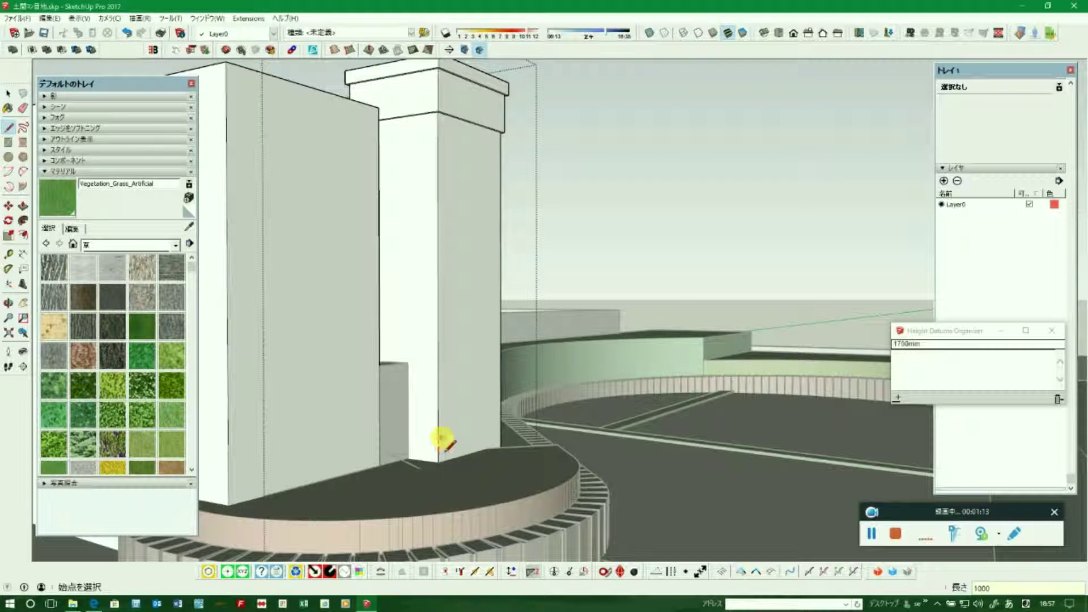
# Add a 12 mm outward step and continue the edge down to the ground
pyautogui.click(438, 392)
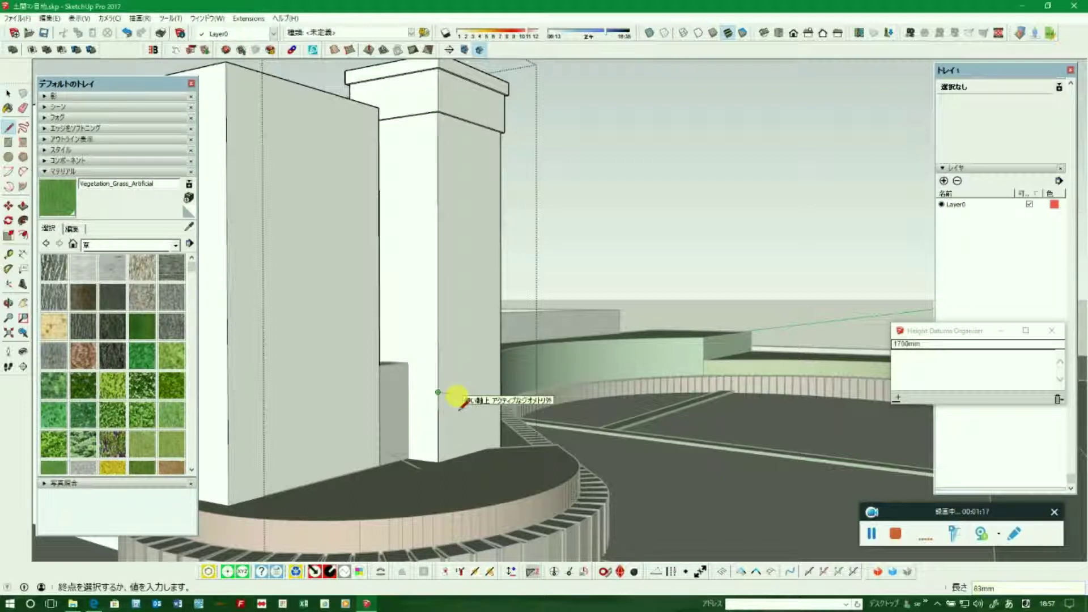
pyautogui.write('12')
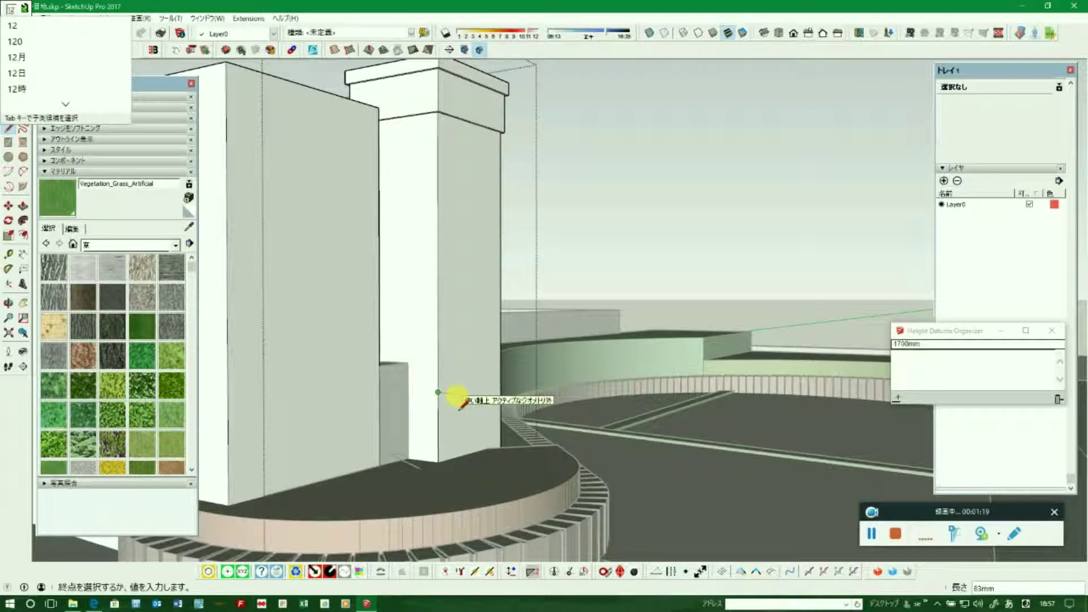
pyautogui.press('Return')
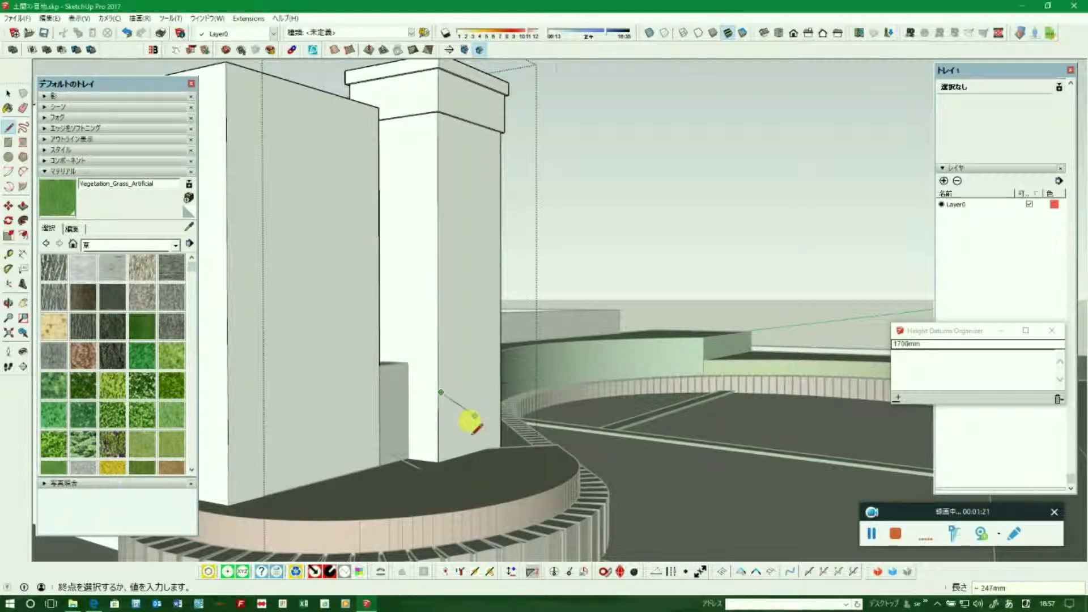
pyautogui.scroll(3, 467, 418)
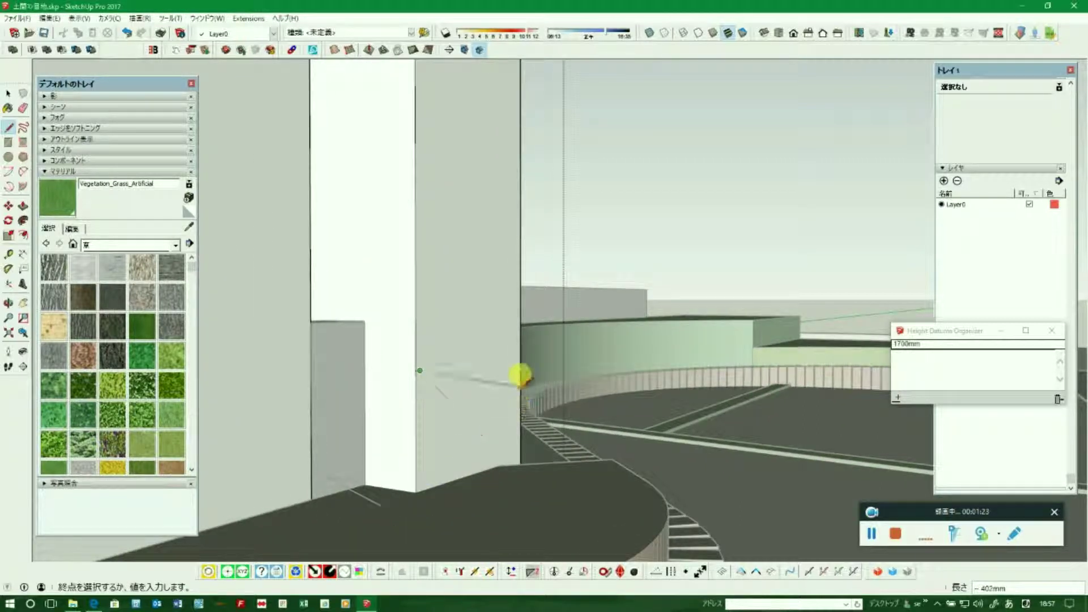
pyautogui.moveTo(518, 359)
pyautogui.mouseDown(button='middle')
pyautogui.moveTo(516, 378)
pyautogui.moveTo(376, 406)
pyautogui.moveTo(209, 415)
pyautogui.mouseUp(button='middle')
pyautogui.moveTo(447, 386)
pyautogui.mouseDown(button='middle')
pyautogui.moveTo(308, 376)
pyautogui.moveTo(413, 394)
pyautogui.moveTo(628, 394)
pyautogui.moveTo(581, 374)
pyautogui.mouseUp(button='middle')
pyautogui.click(568, 359)
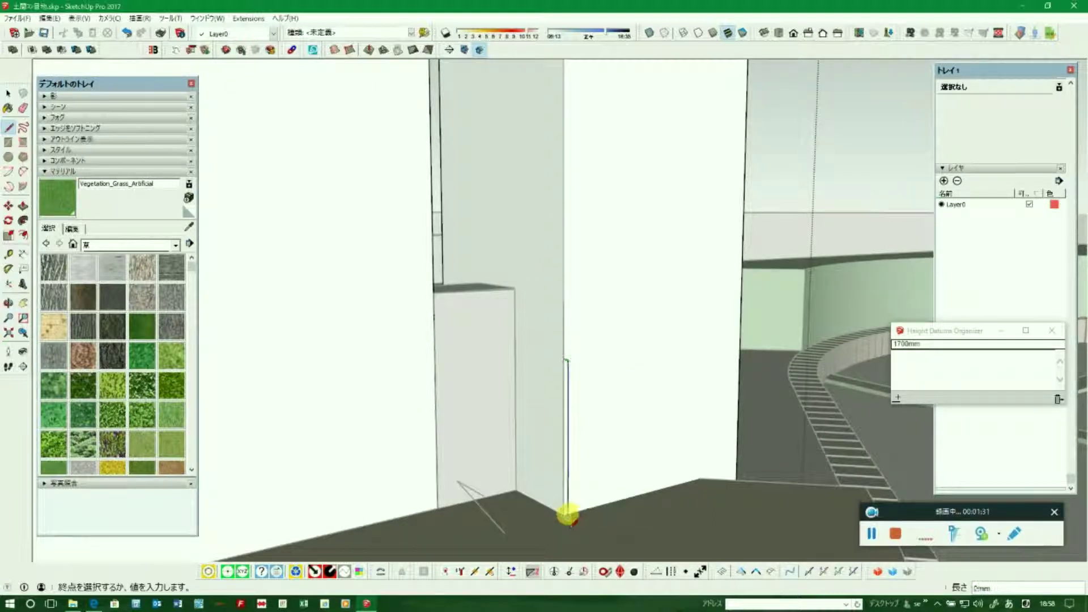
pyautogui.click(564, 514)
pyautogui.moveTo(563, 514); pyautogui.dragTo(497, 369, button='middle')
pyautogui.scroll(-3, 497, 370)
pyautogui.scroll(-3, 517, 382)
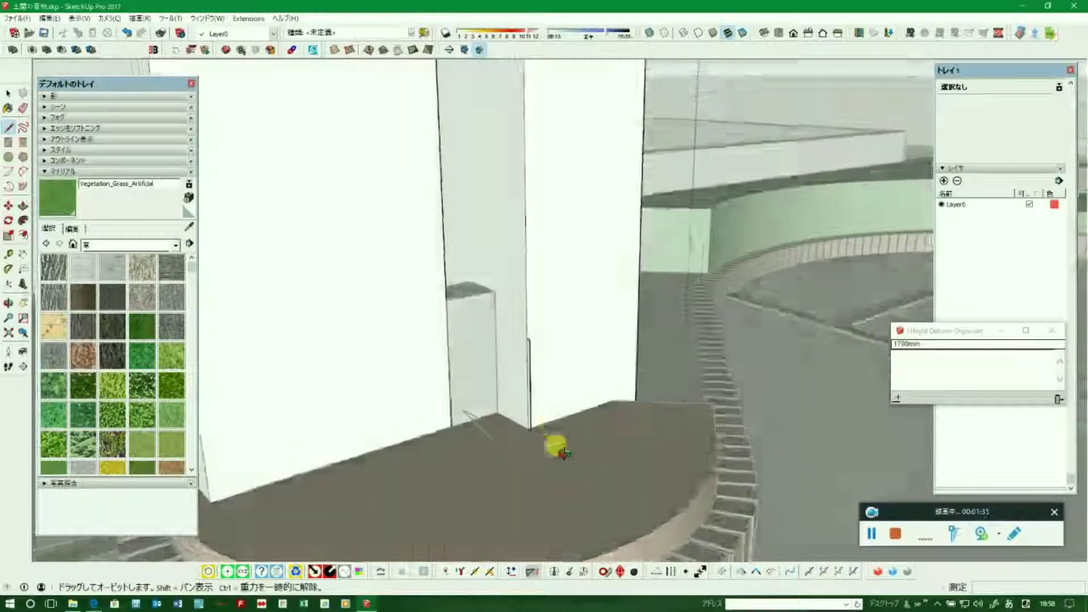
pyautogui.scroll(-3, 553, 449)
pyautogui.scroll(-3, 563, 454)
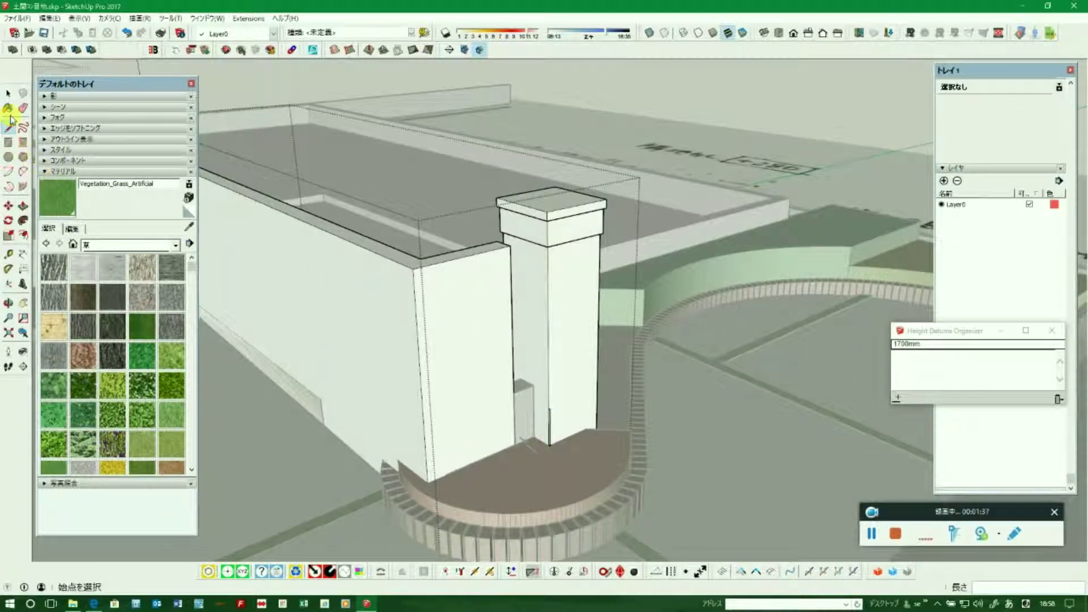
# Push/pull the pillar's lower face outward to start forming a base block
pyautogui.click(9, 94)
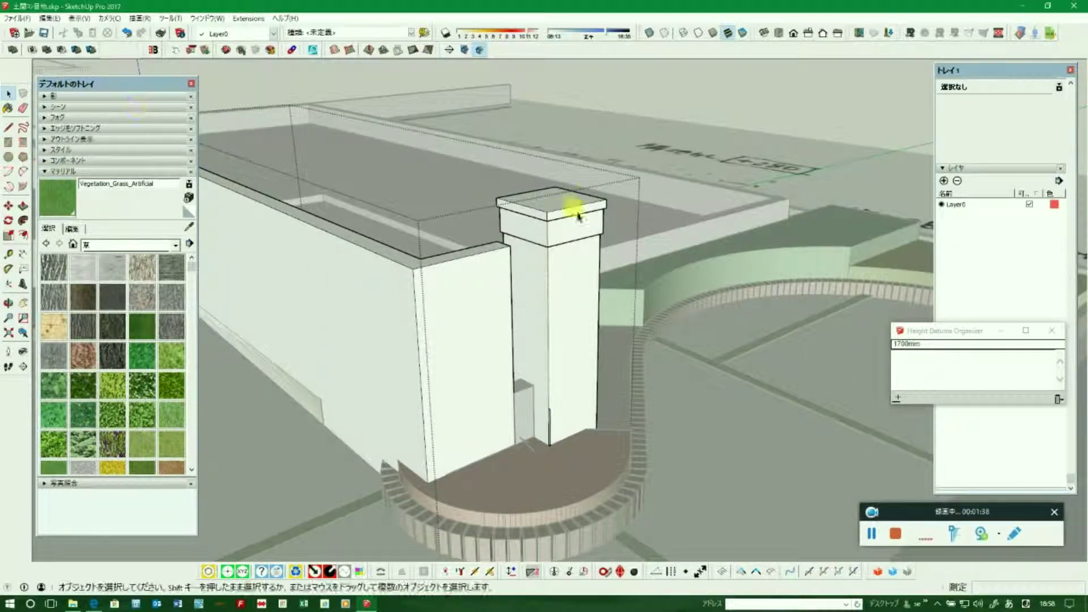
pyautogui.click(545, 214)
pyautogui.click(22, 206)
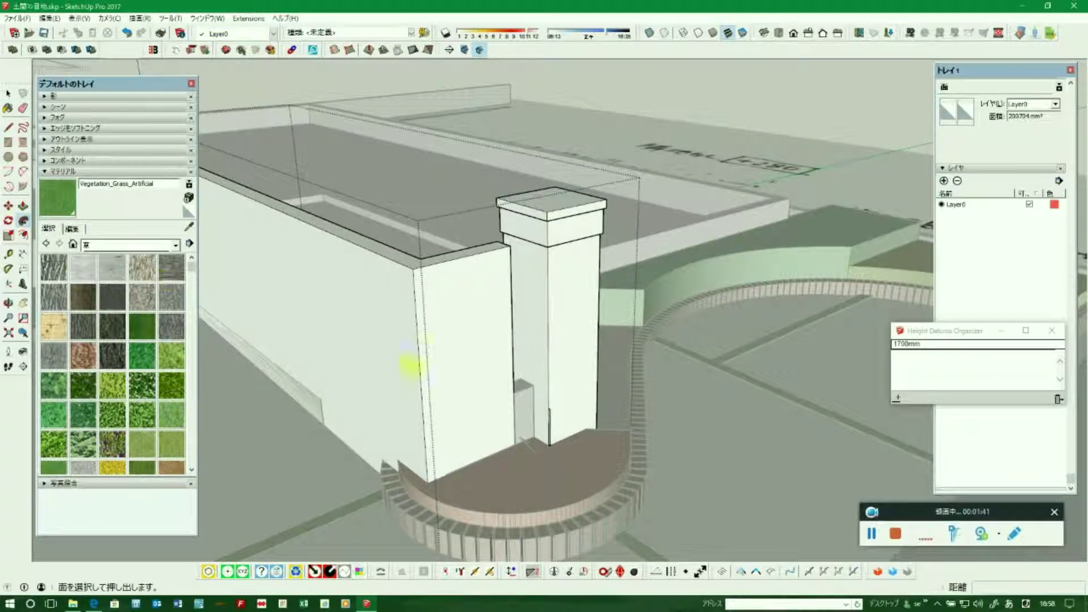
pyautogui.scroll(3, 544, 425)
pyautogui.click(544, 423)
pyautogui.moveTo(546, 419)
pyautogui.mouseDown(button='middle')
pyautogui.moveTo(581, 368)
pyautogui.moveTo(355, 298)
pyautogui.moveTo(389, 311)
pyautogui.moveTo(376, 340)
pyautogui.moveTo(383, 288)
pyautogui.mouseUp(button='middle')
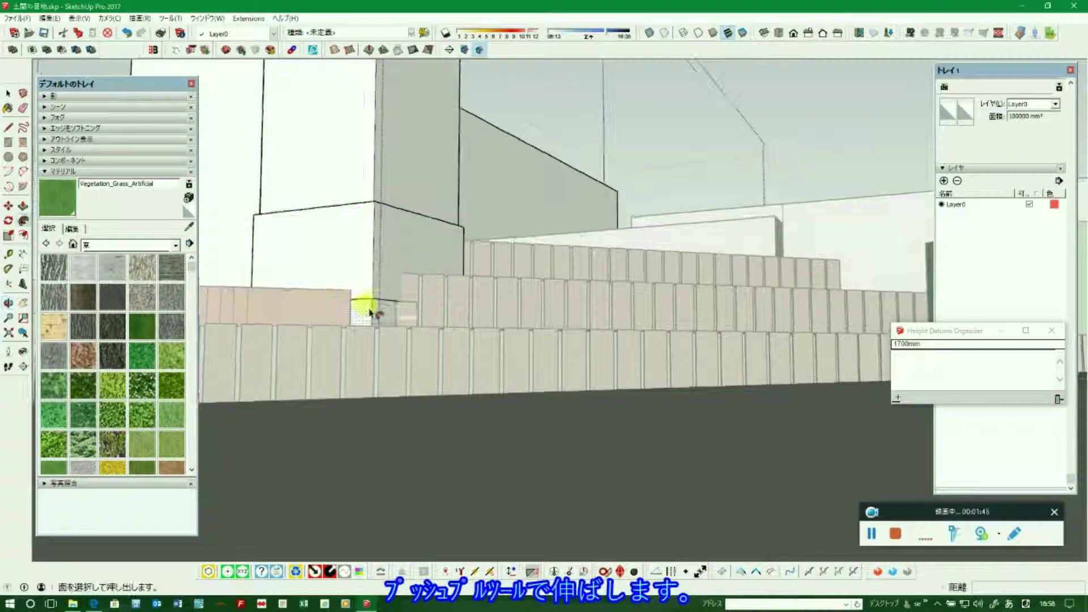
pyautogui.scroll(3, 376, 297)
pyautogui.scroll(2, 380, 298)
pyautogui.click(389, 292)
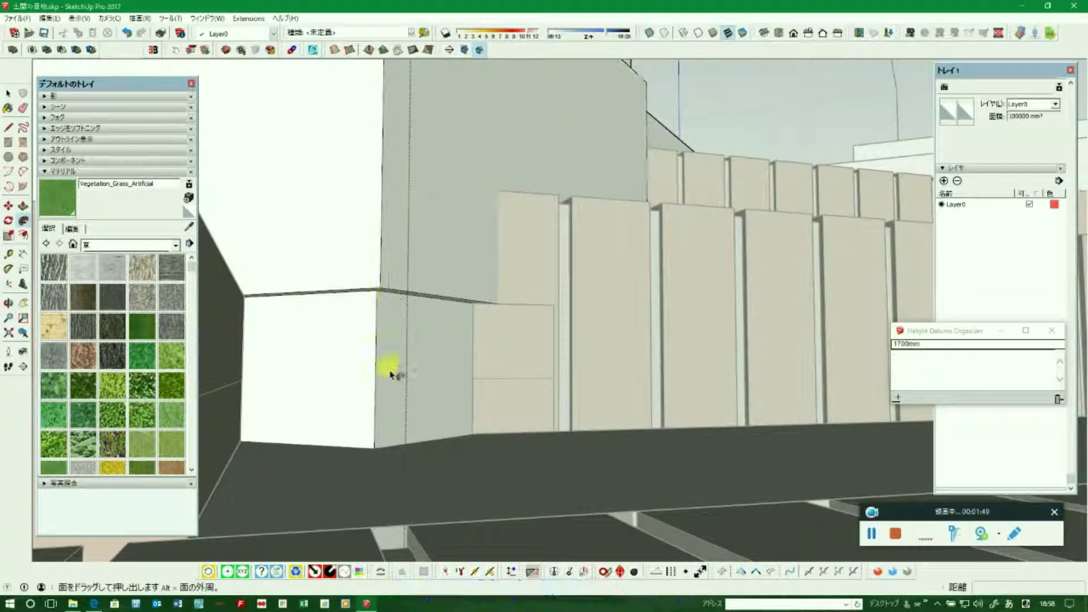
pyautogui.click(347, 396)
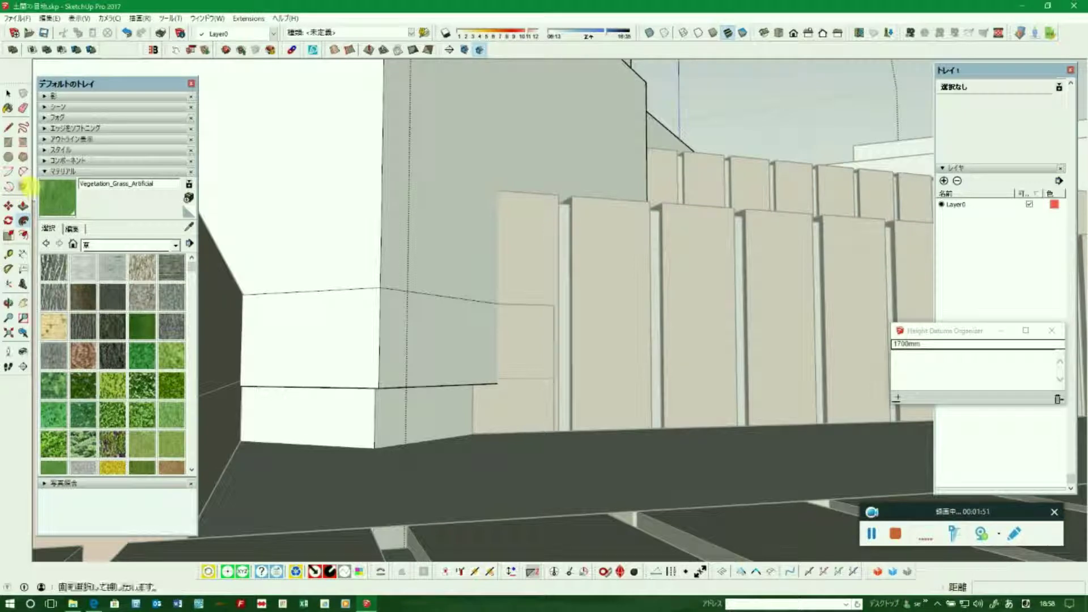
# Undo a mistaken push and pull the pillar base out 86 mm, then zoom out
pyautogui.click(23, 205)
pyautogui.scroll(2, 442, 416)
pyautogui.click(443, 417)
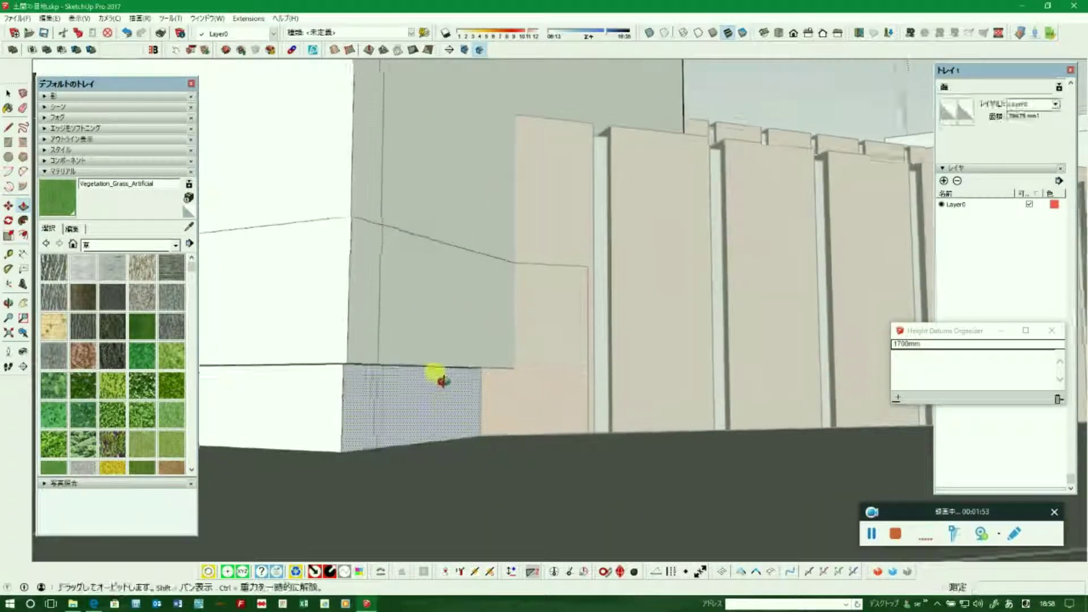
pyautogui.click(444, 359)
pyautogui.click(126, 33)
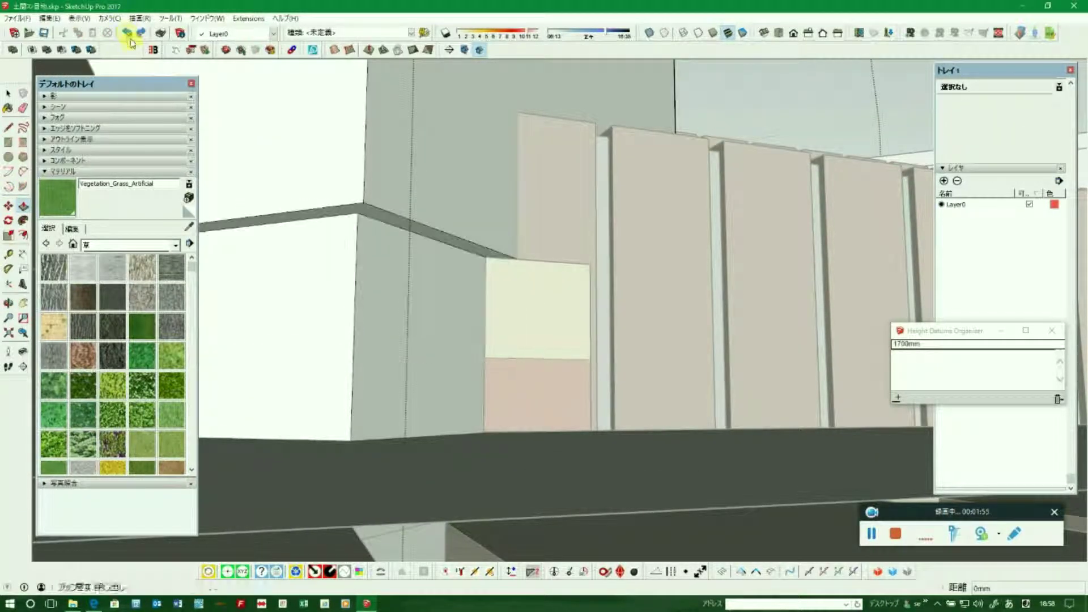
pyautogui.moveTo(385, 261); pyautogui.dragTo(385, 463)
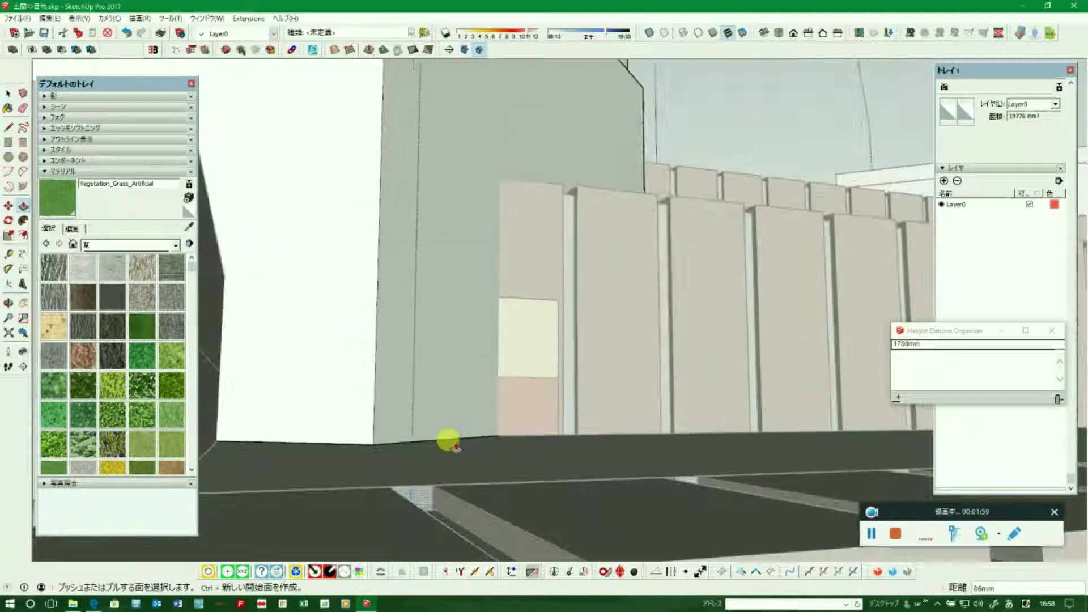
pyautogui.scroll(-3, 449, 442)
pyautogui.scroll(-1, 456, 432)
pyautogui.scroll(-2, 470, 397)
pyautogui.scroll(-2, 470, 362)
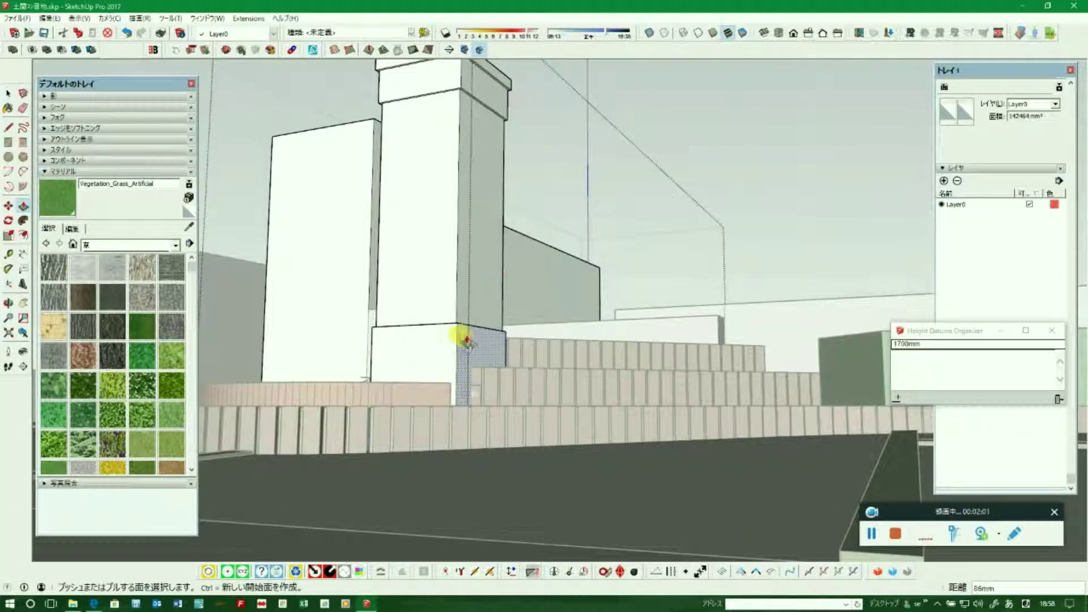
pyautogui.scroll(-3, 510, 397)
pyautogui.scroll(-2, 595, 470)
pyautogui.scroll(-2, 567, 442)
# Zoom to the sleeve wall's top beside the pillar and start a line at its corner
pyautogui.moveTo(534, 417); pyautogui.dragTo(660, 369, button='middle')
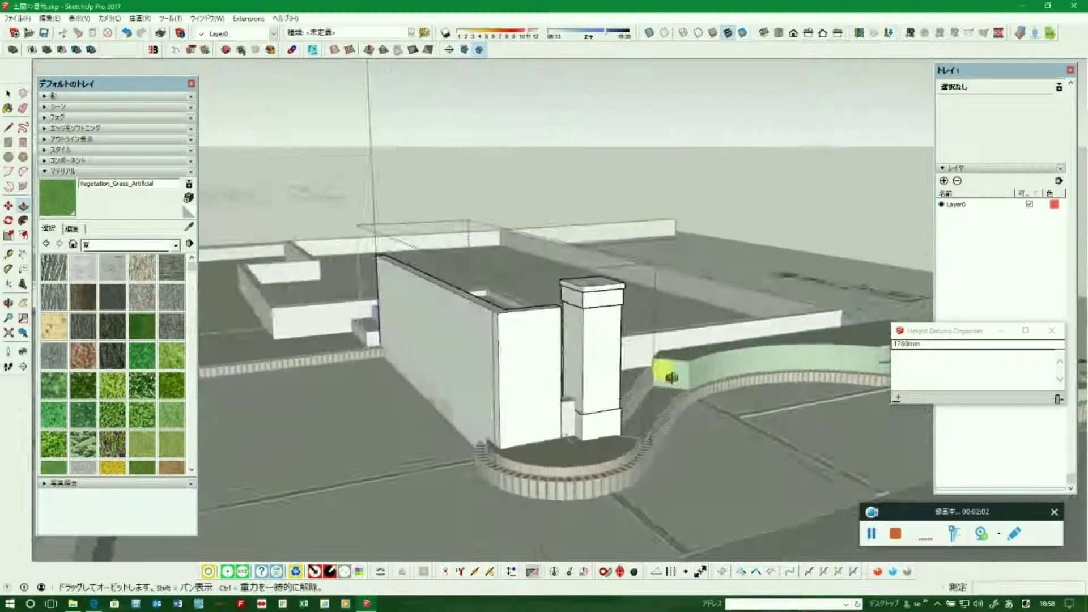
pyautogui.click(8, 95)
pyautogui.scroll(3, 462, 287)
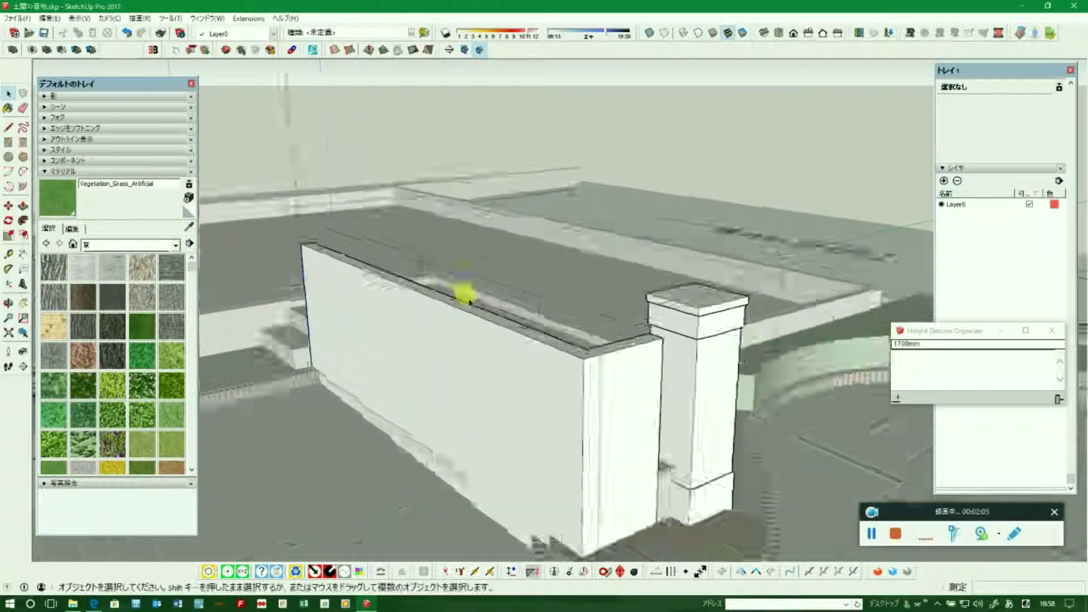
pyautogui.scroll(3, 469, 315)
pyautogui.click(446, 422)
pyautogui.moveTo(447, 427); pyautogui.dragTo(498, 418, button='middle')
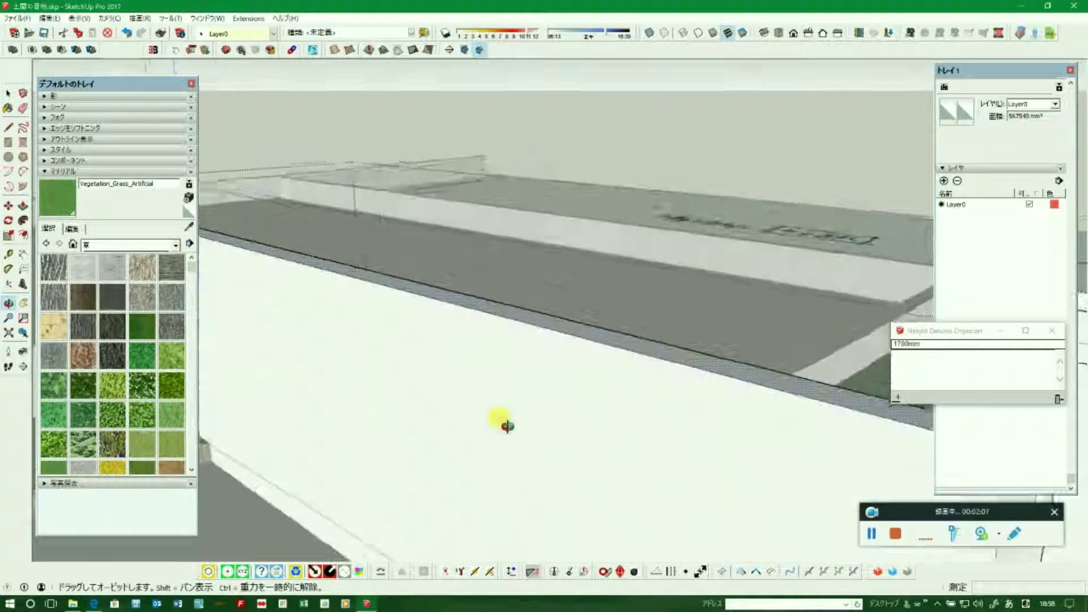
pyautogui.click(9, 129)
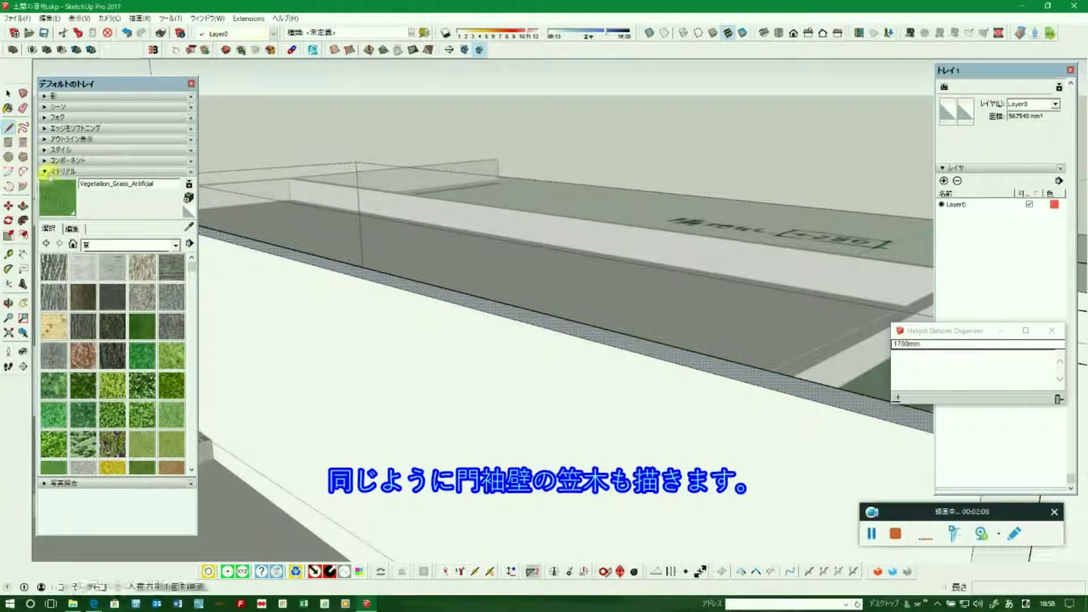
pyautogui.scroll(-3, 433, 388)
pyautogui.scroll(-2, 675, 437)
pyautogui.scroll(3, 612, 397)
pyautogui.click(605, 390)
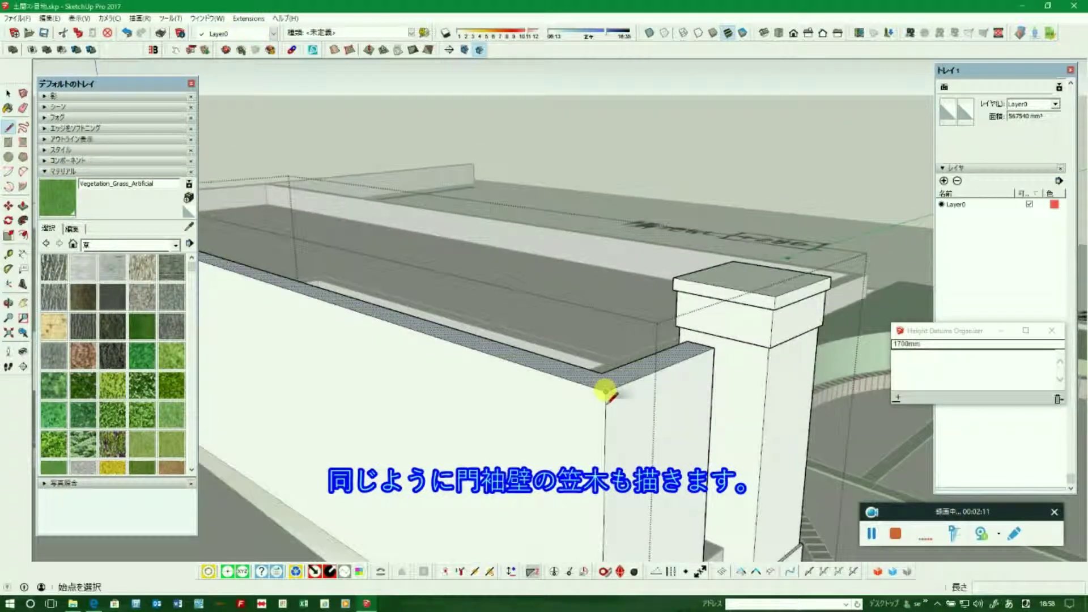
# Enter profile edges of 24, 50, 12 and 150 mm, then undo the mistaken segments
pyautogui.write('24')
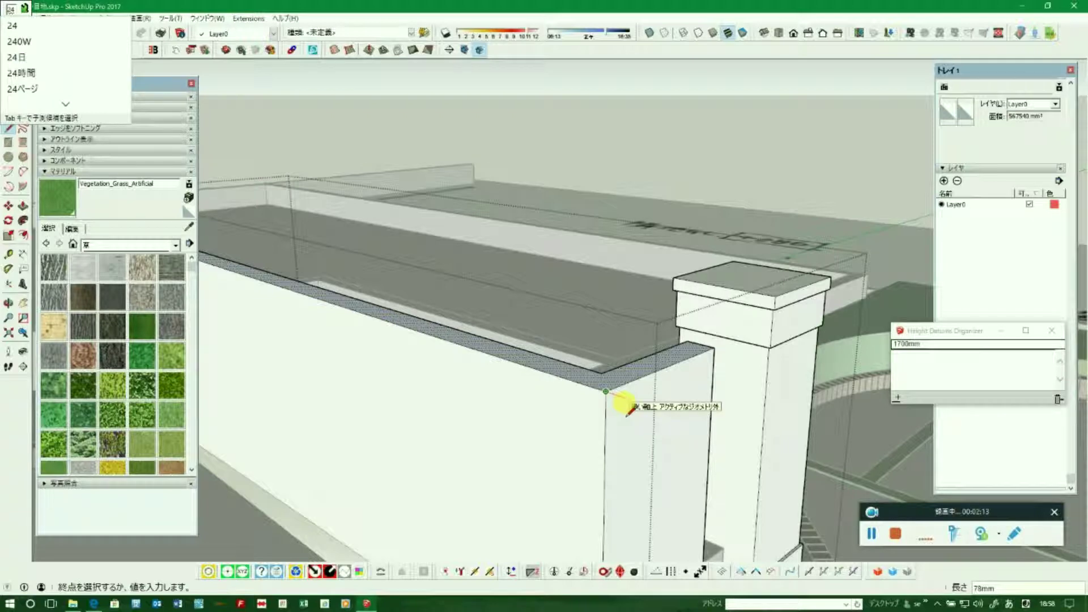
pyautogui.scroll(2, 623, 404)
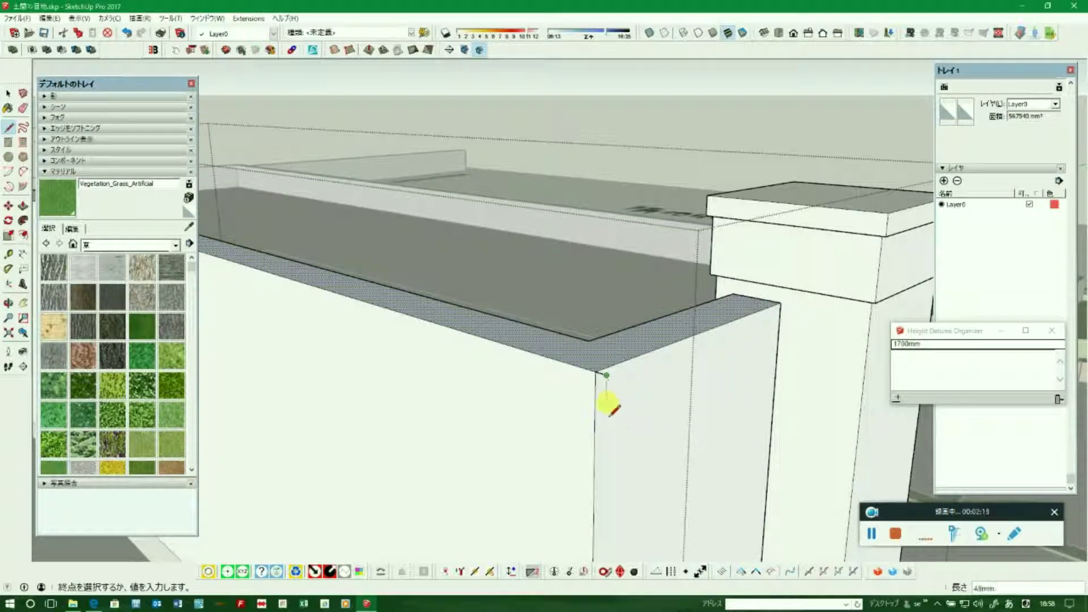
pyautogui.write('50')
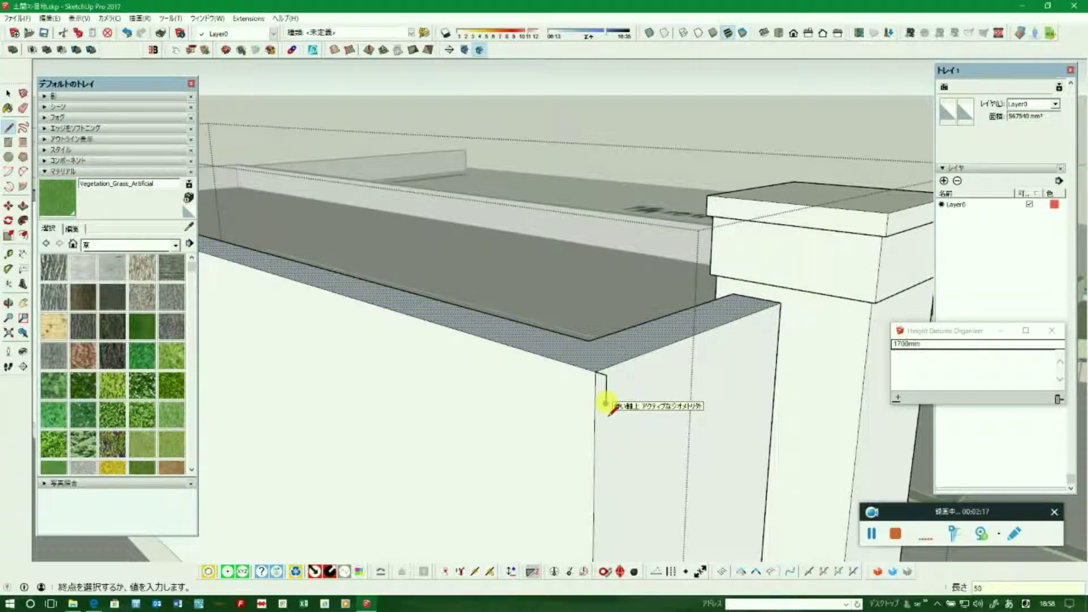
pyautogui.scroll(1, 603, 403)
pyautogui.scroll(2, 598, 396)
pyautogui.scroll(1, 592, 393)
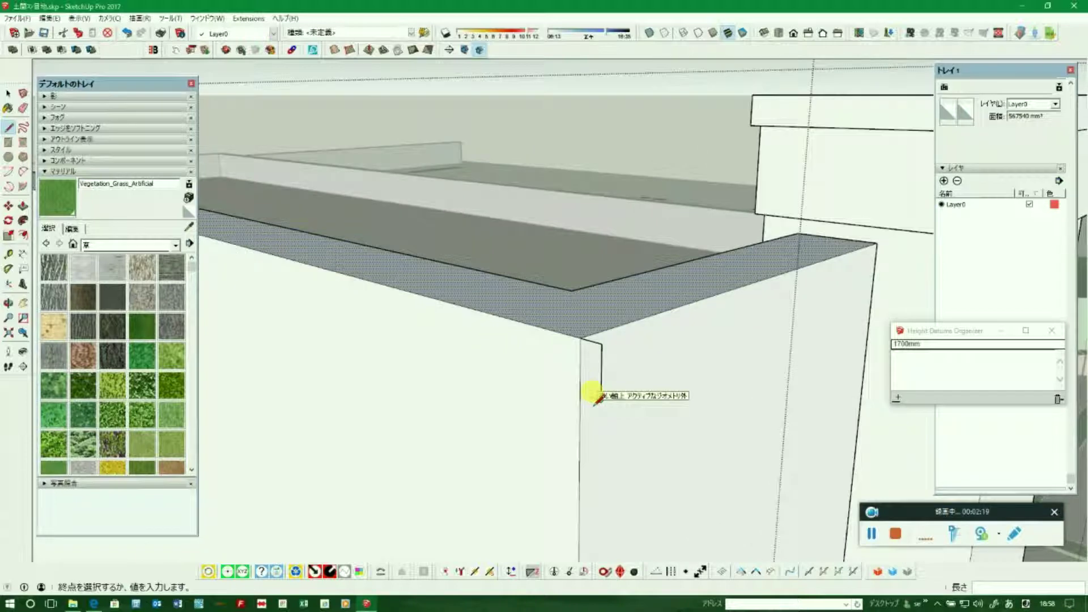
pyautogui.write('12')
pyautogui.press('Return')
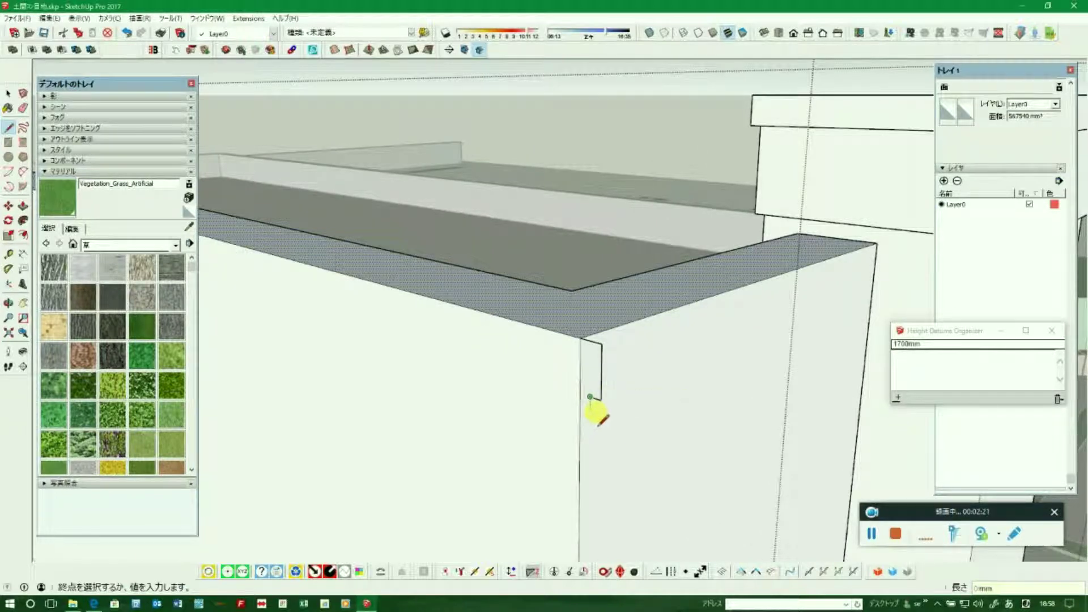
pyautogui.scroll(1, 595, 413)
pyautogui.write('150')
pyautogui.press('Return')
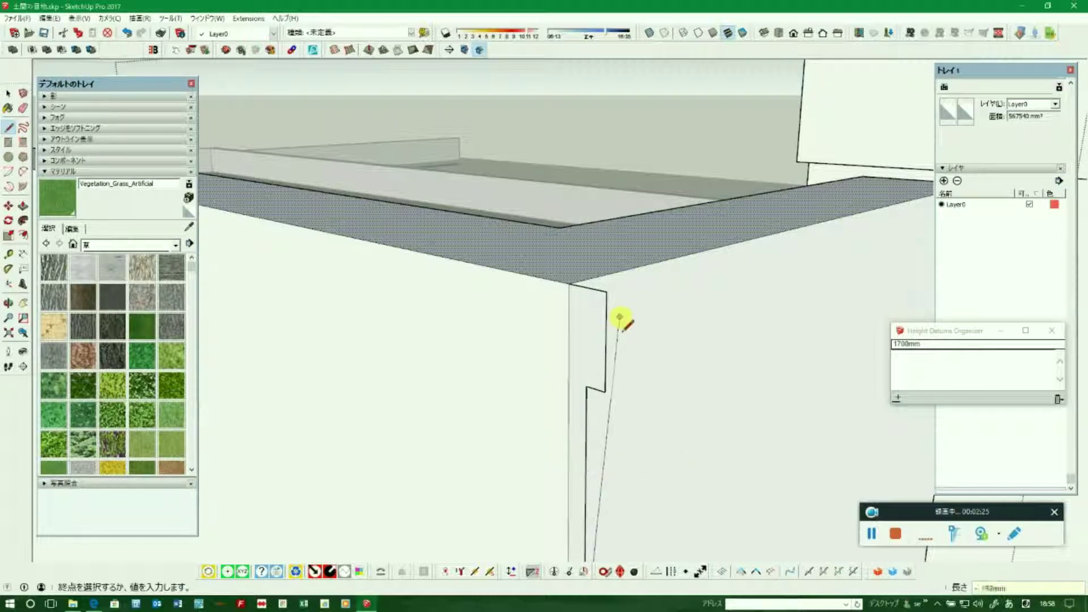
pyautogui.scroll(-1, 599, 389)
pyautogui.scroll(-1, 607, 442)
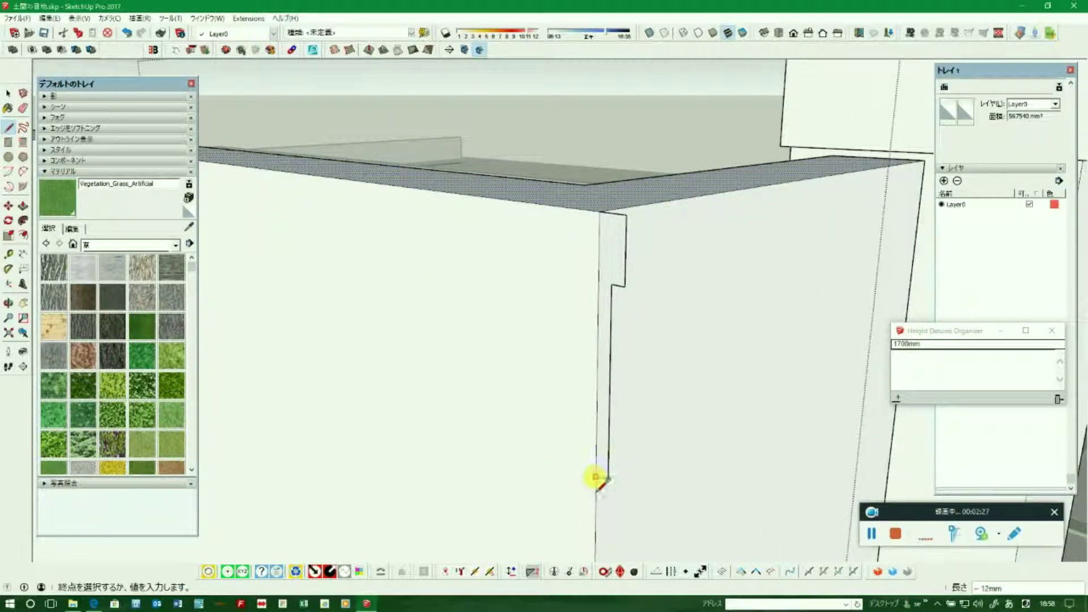
pyautogui.scroll(2, 598, 479)
pyautogui.scroll(-1, 596, 477)
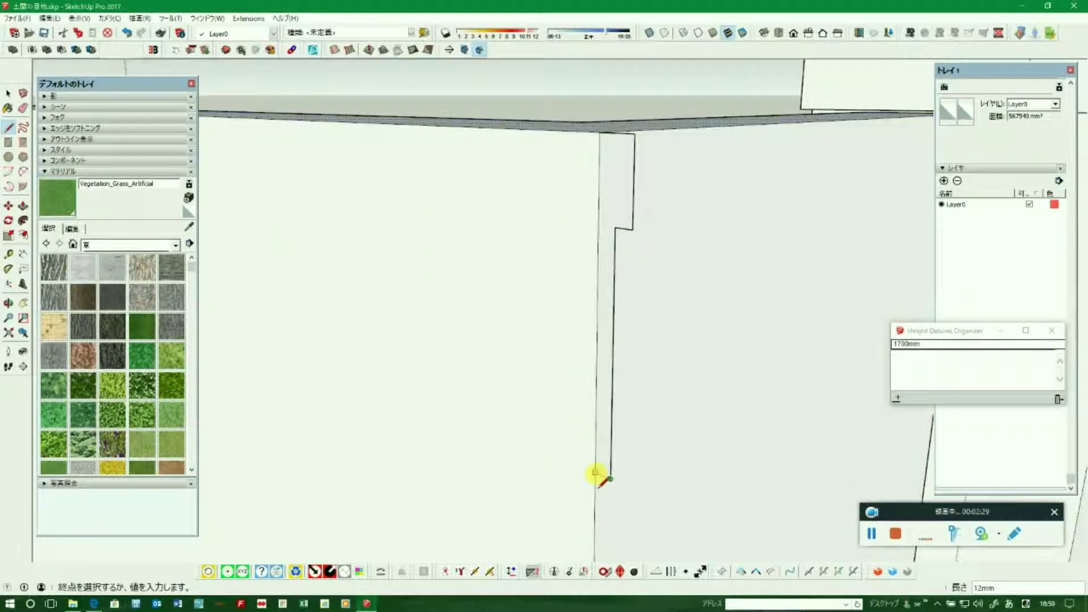
pyautogui.scroll(-1, 601, 477)
pyautogui.click(128, 32)
pyautogui.click(128, 32)
# Redraw the profile from the wall's top corner with 33, 12 and 30 mm edges, closing it
pyautogui.click(623, 226)
pyautogui.write('33')
pyautogui.press('Return')
pyautogui.scroll(2, 623, 278)
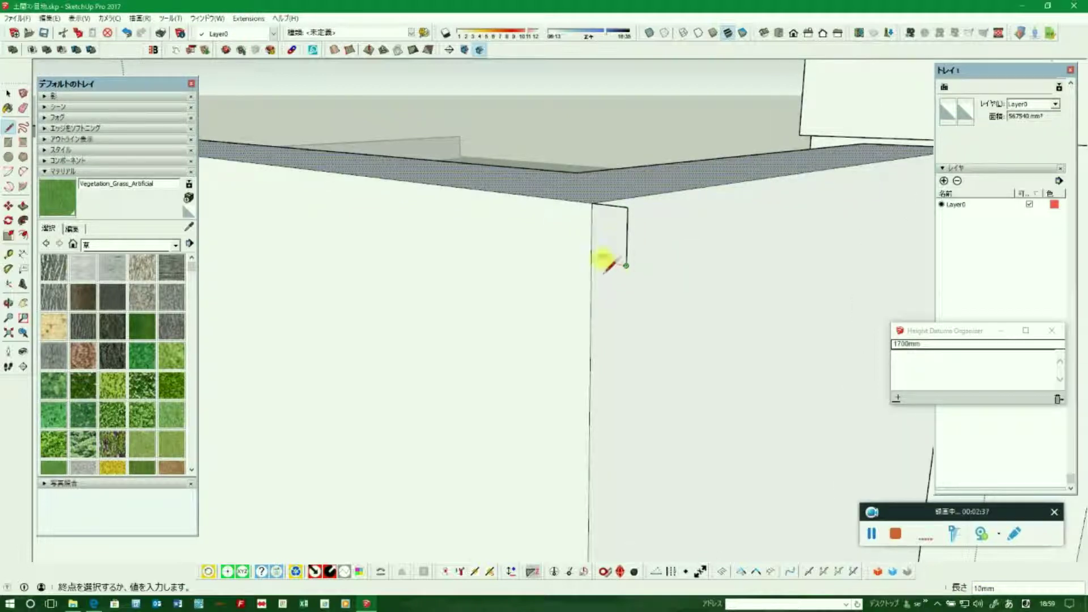
pyautogui.write('1200')
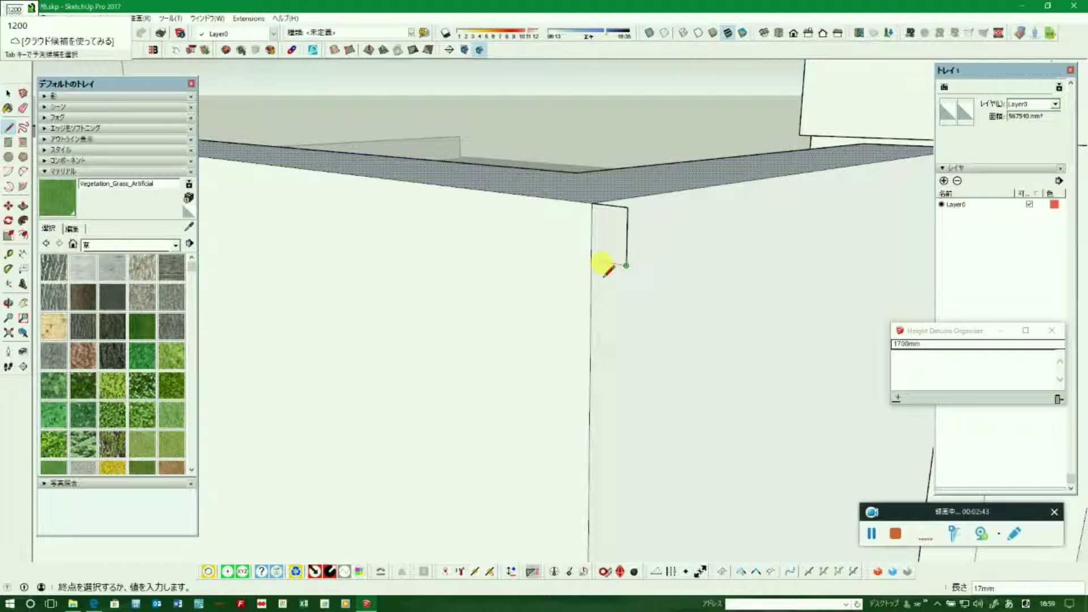
pyautogui.press('BackSpace')
pyautogui.press('BackSpace')
pyautogui.press('Return')
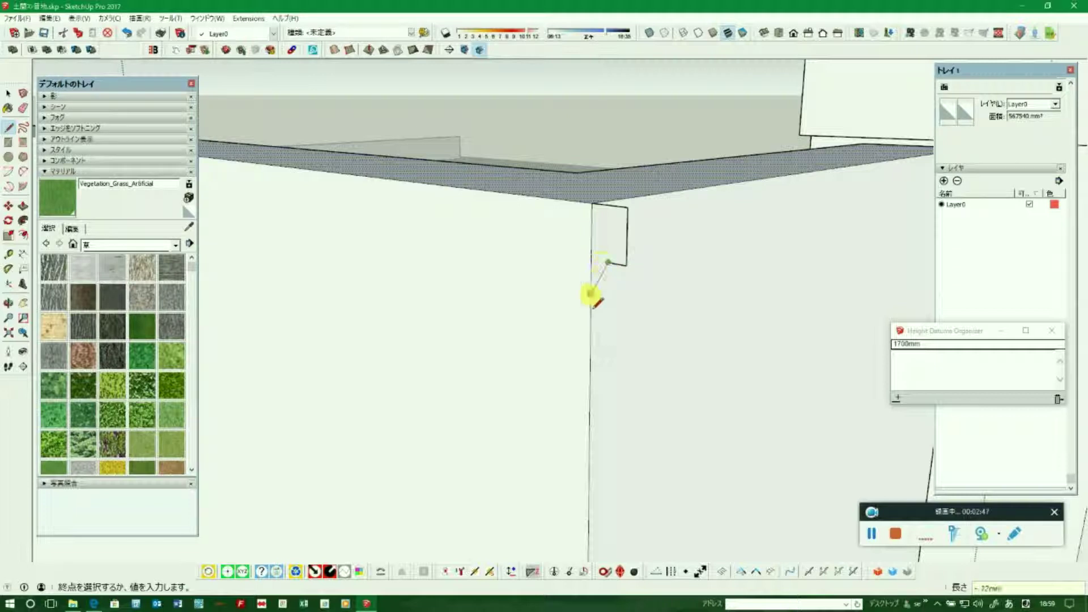
pyautogui.write('30')
pyautogui.press('Return')
pyautogui.click(591, 313)
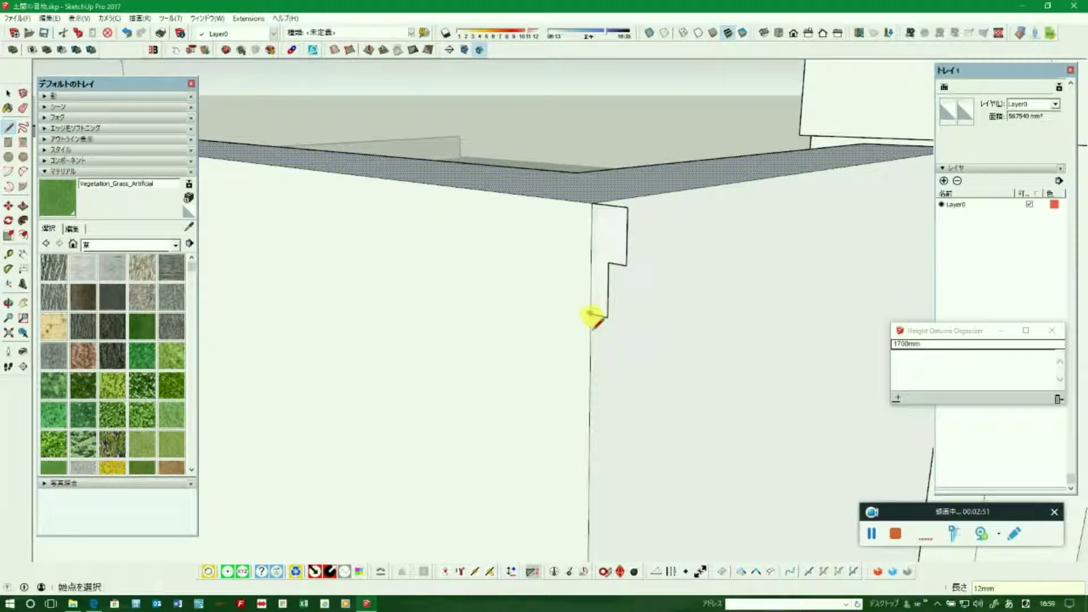
# Try a 5 mm push/pull ledge on the profile, then undo it and the last notch edge
pyautogui.click(24, 205)
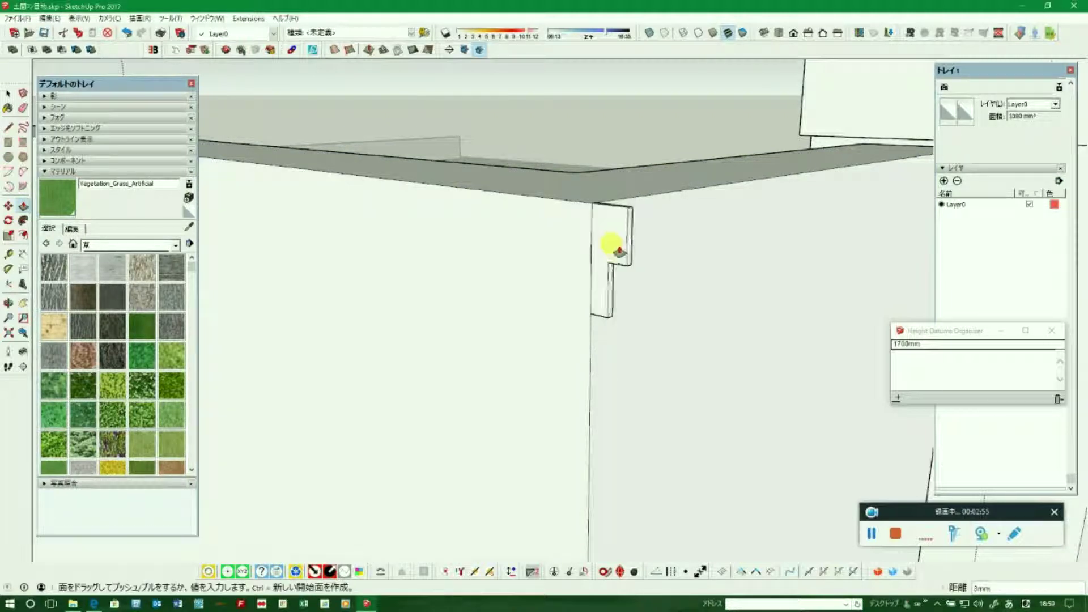
pyautogui.click(600, 243)
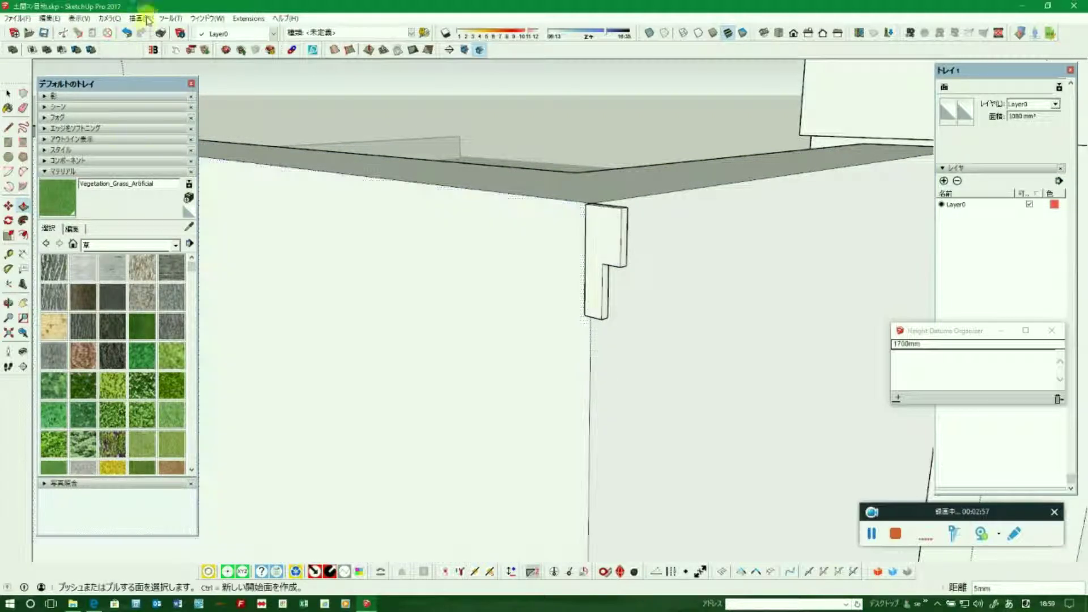
pyautogui.click(127, 32)
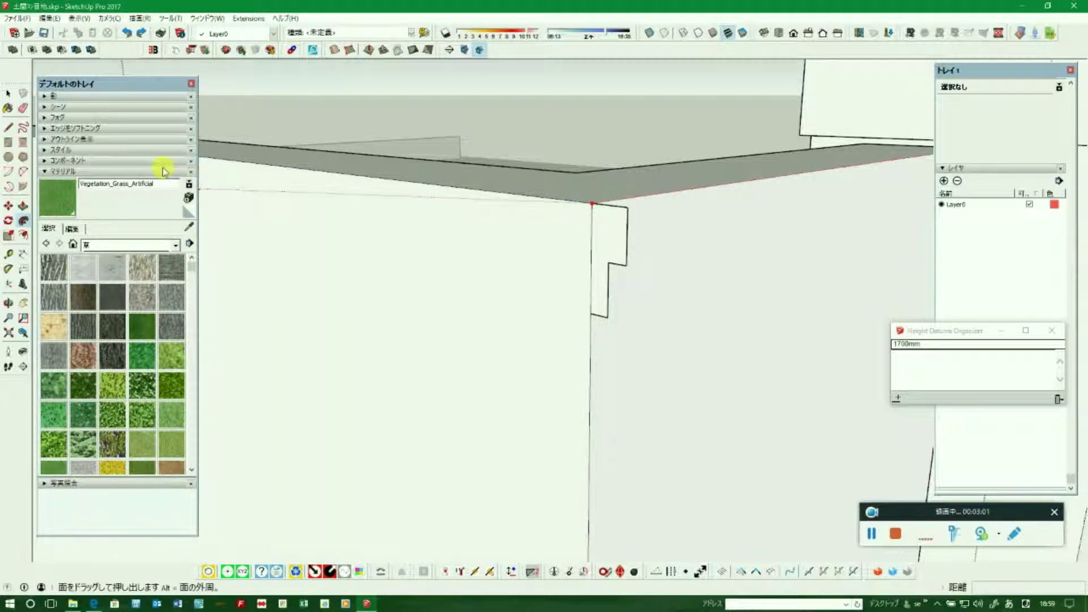
pyautogui.click(7, 94)
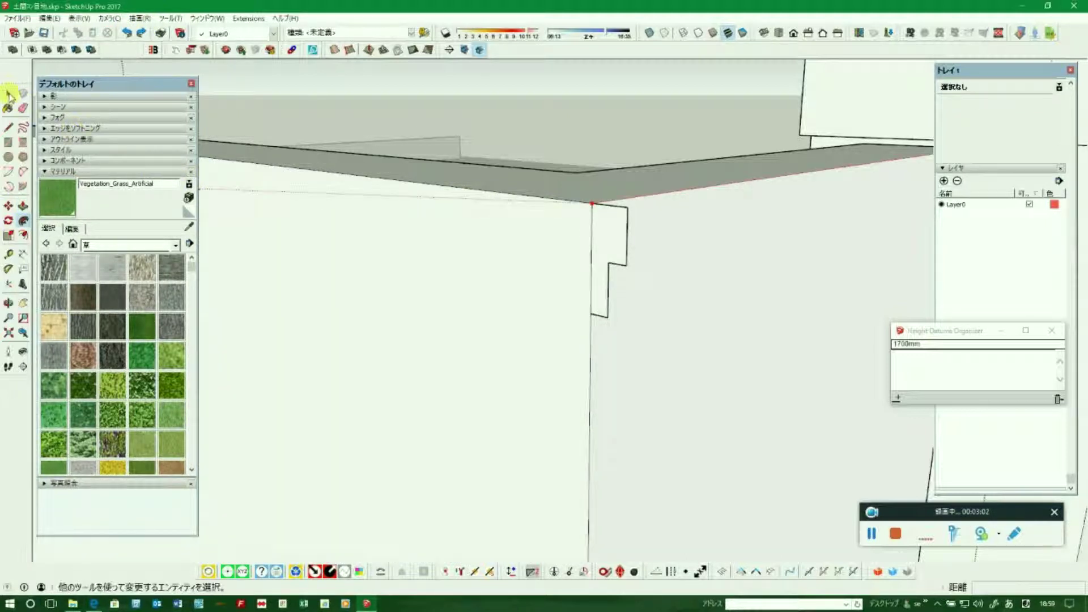
pyautogui.click(127, 35)
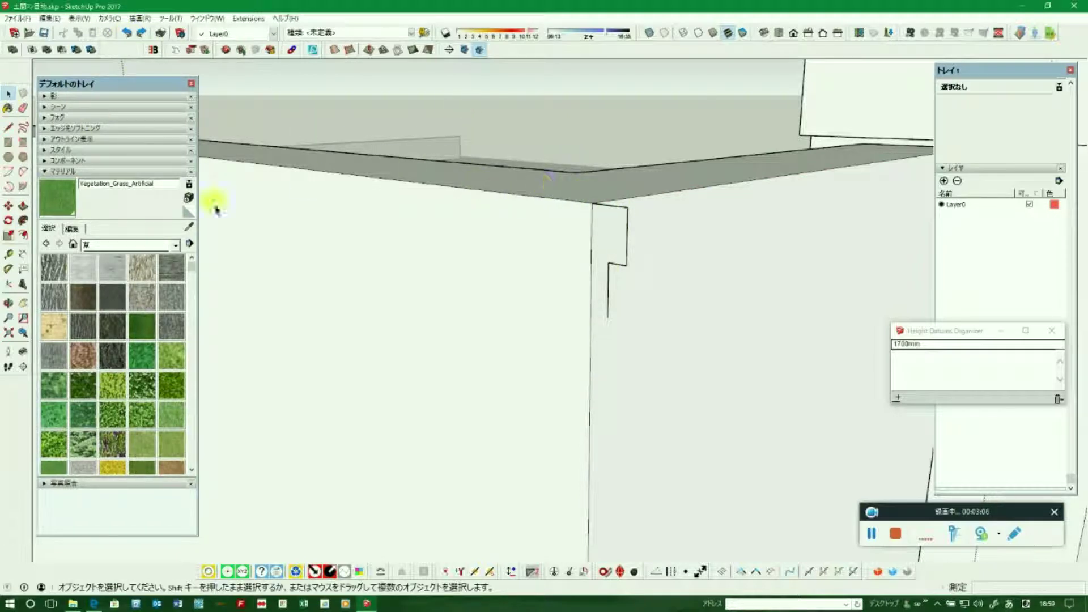
pyautogui.click(8, 107)
pyautogui.click(9, 127)
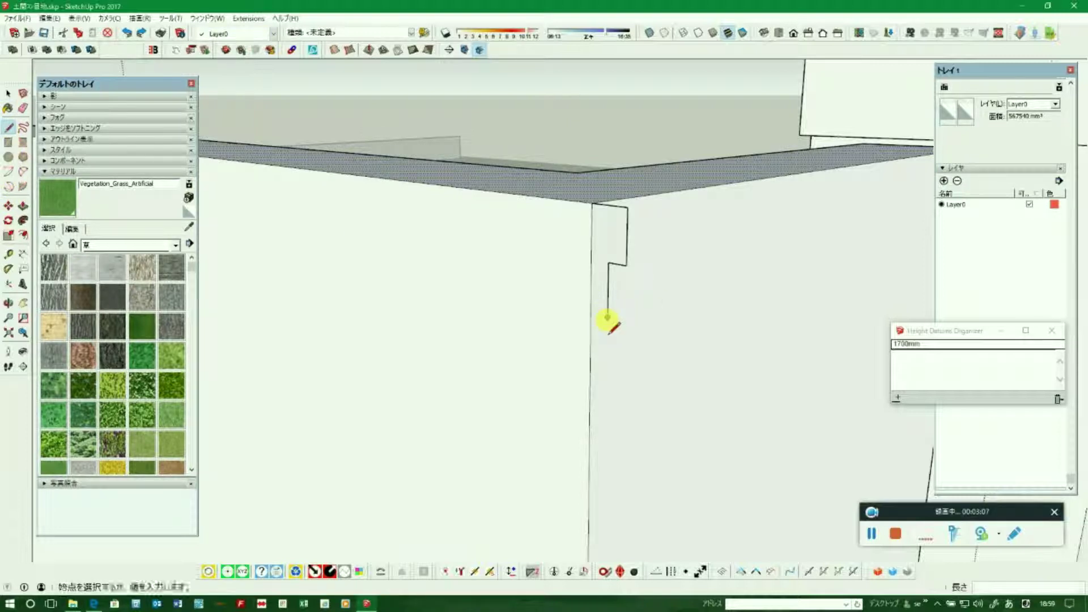
# Push/pull the stepped profile along the wall top into a coping moulding
pyautogui.press('p')
pyautogui.scroll(-2, 592, 266)
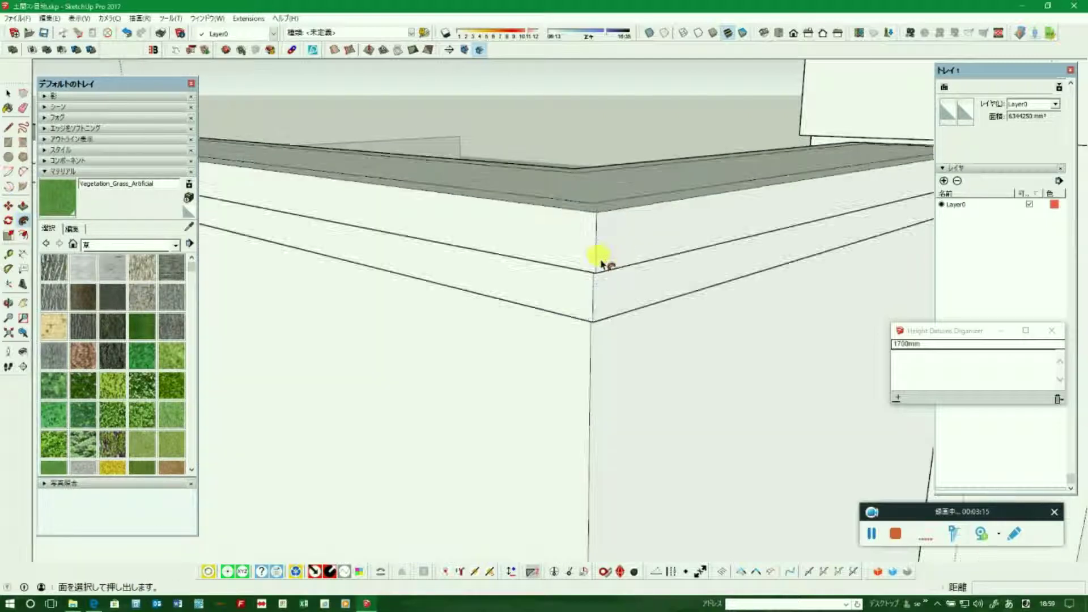
pyautogui.scroll(-2, 602, 262)
pyautogui.scroll(-2, 606, 274)
pyautogui.scroll(-1, 596, 279)
pyautogui.moveTo(606, 248); pyautogui.dragTo(574, 315, button='middle')
# Erase the leftover inner-corner edges and orbit out to view the wall and pillar
pyautogui.press('e')
pyautogui.scroll(2, 602, 369)
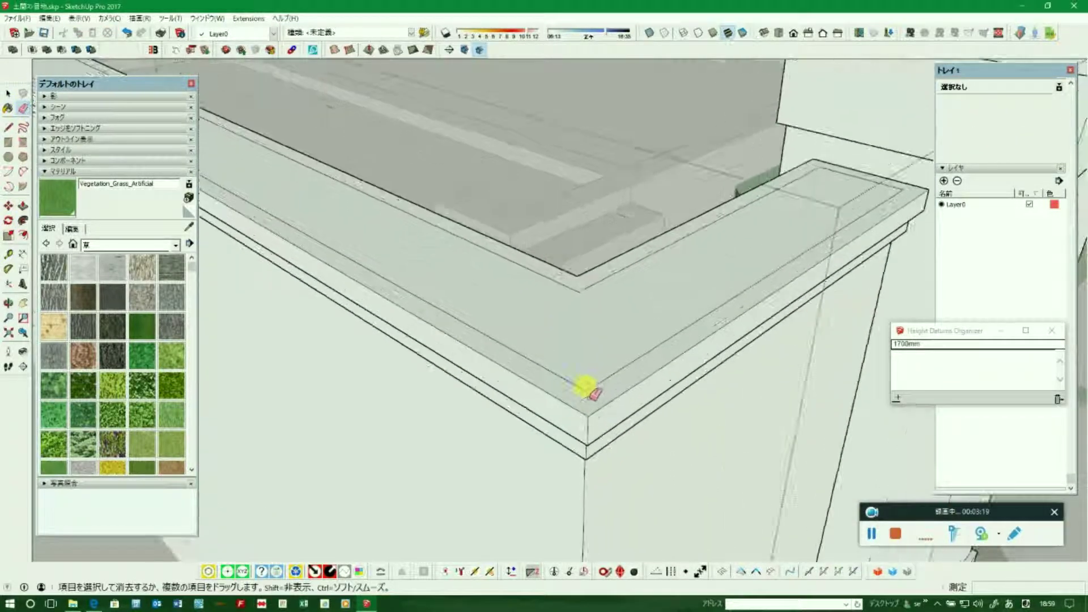
pyautogui.scroll(1, 592, 306)
pyautogui.click(582, 293)
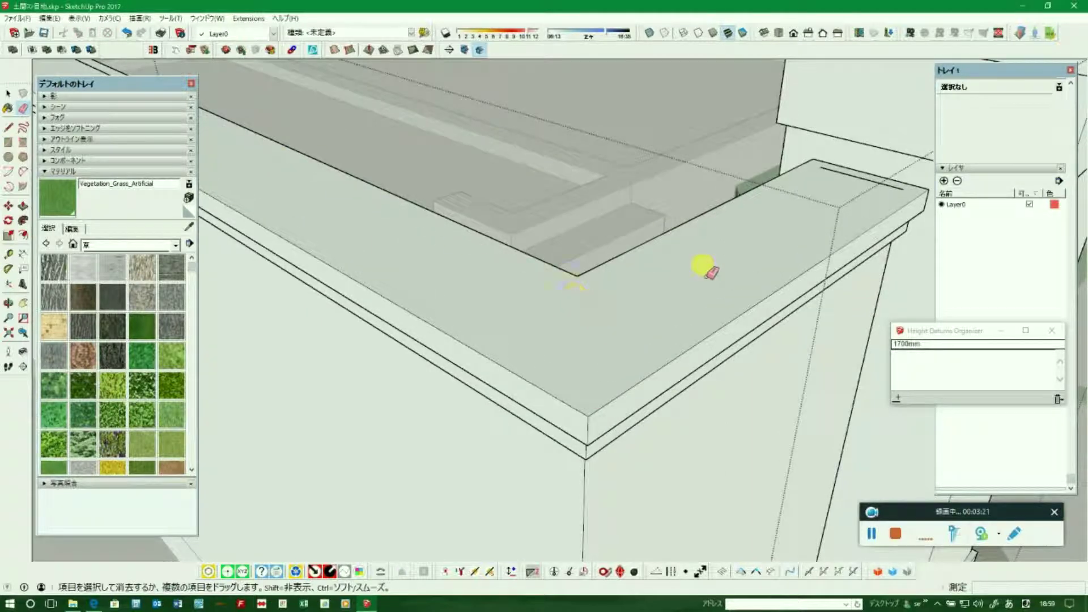
pyautogui.moveTo(848, 181)
pyautogui.mouseDown(button='middle')
pyautogui.moveTo(903, 291)
pyautogui.moveTo(879, 328)
pyautogui.moveTo(549, 214)
pyautogui.mouseUp(button='middle')
pyautogui.moveTo(269, 84)
pyautogui.mouseDown(button='middle')
pyautogui.moveTo(291, 165)
pyautogui.moveTo(323, 219)
pyautogui.mouseUp(button='middle')
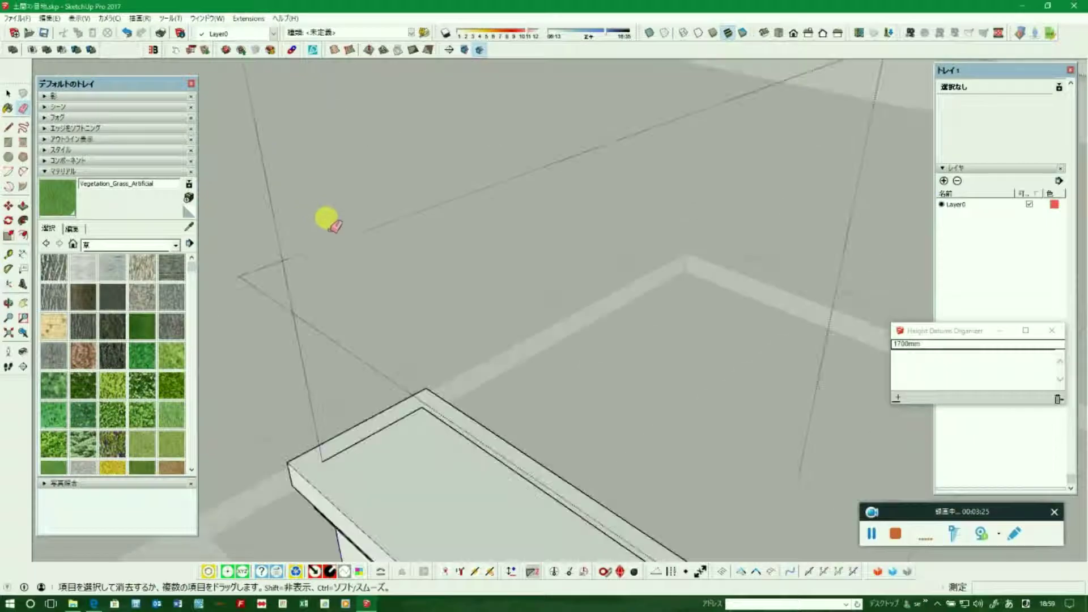
pyautogui.moveTo(439, 420)
pyautogui.mouseDown(button='middle')
pyautogui.moveTo(357, 226)
pyautogui.moveTo(493, 437)
pyautogui.moveTo(530, 357)
pyautogui.moveTo(525, 381)
pyautogui.moveTo(665, 434)
pyautogui.moveTo(522, 432)
pyautogui.moveTo(627, 418)
pyautogui.mouseUp(button='middle')
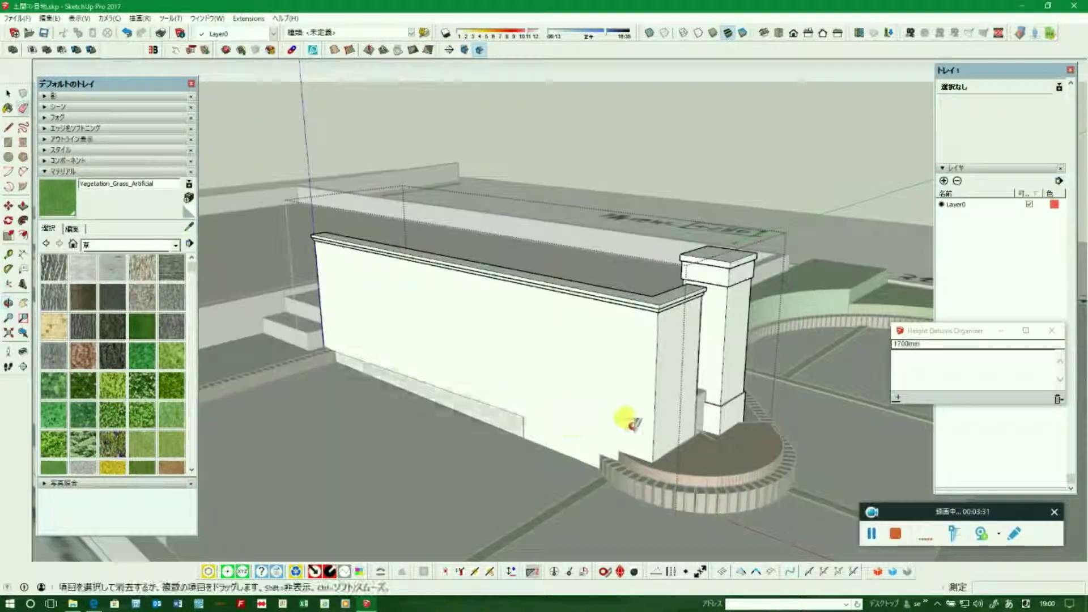
# Open the left low wall group for editing and select its end face
pyautogui.scroll(-5, 668, 424)
pyautogui.click(8, 93)
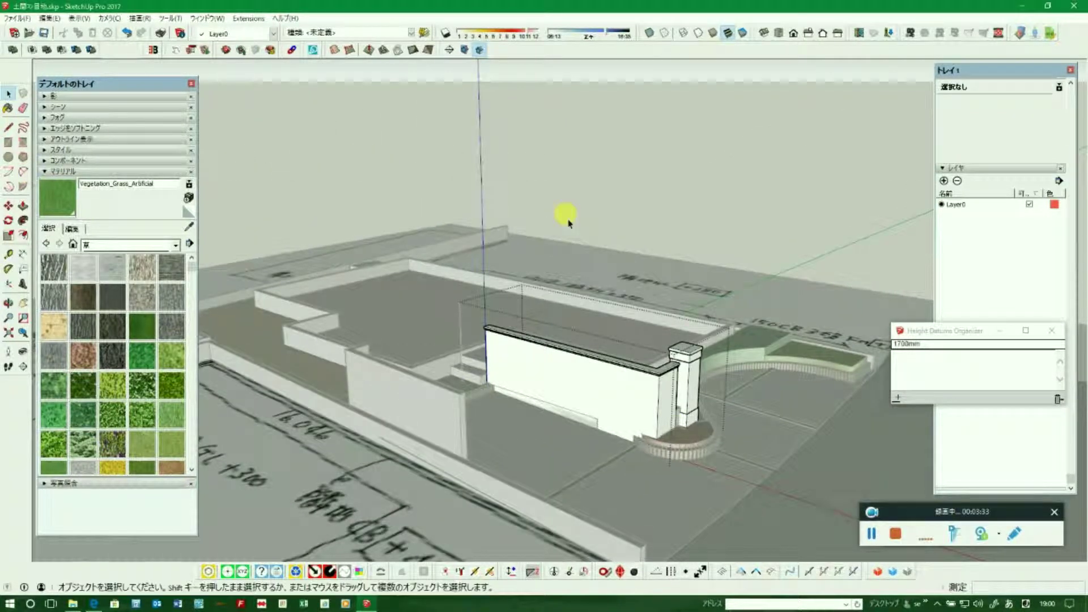
pyautogui.scroll(2, 444, 382)
pyautogui.scroll(2, 427, 388)
pyautogui.scroll(2, 445, 380)
pyautogui.click(445, 379)
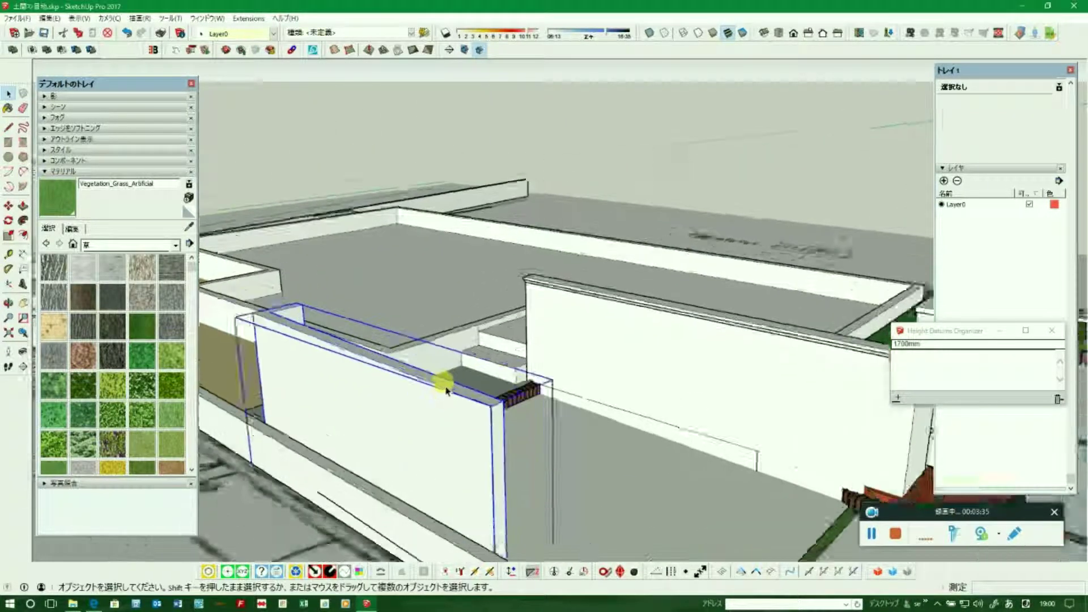
pyautogui.scroll(2, 445, 391)
pyautogui.doubleClick(445, 390)
pyautogui.tripleClick(444, 391)
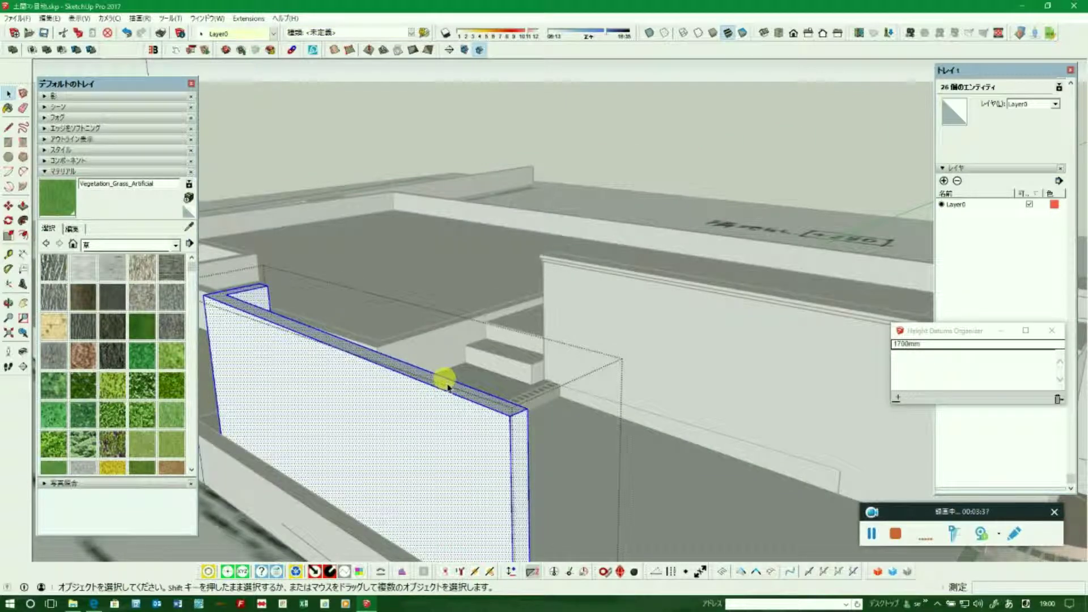
pyautogui.scroll(2, 443, 398)
pyautogui.click(405, 396)
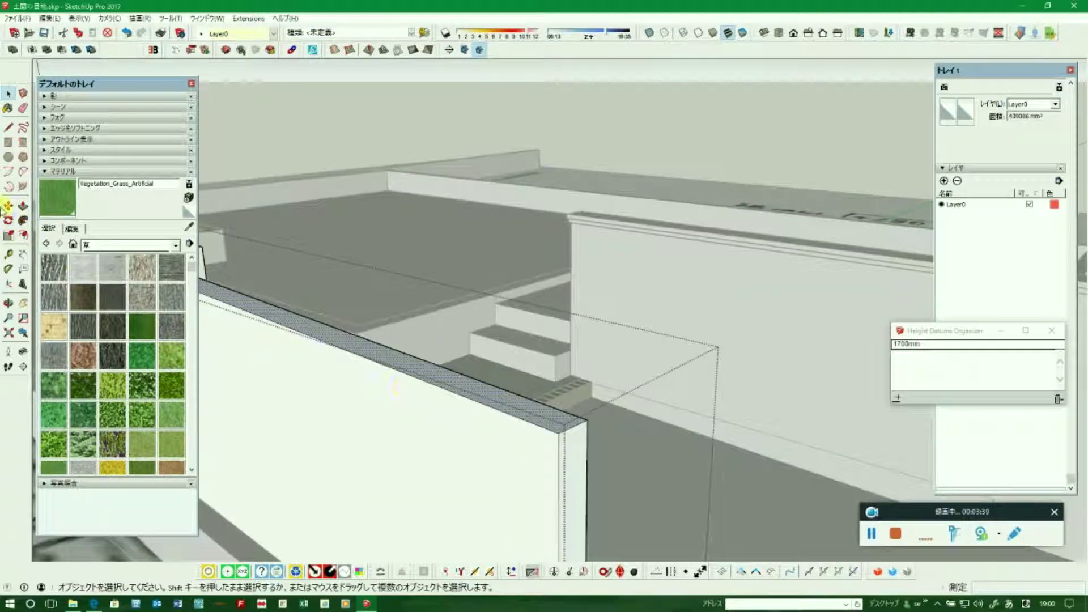
# Draw the stepped coping outline on the end face with typed lengths, including 30 mm, and close it
pyautogui.click(8, 127)
pyautogui.scroll(3, 567, 408)
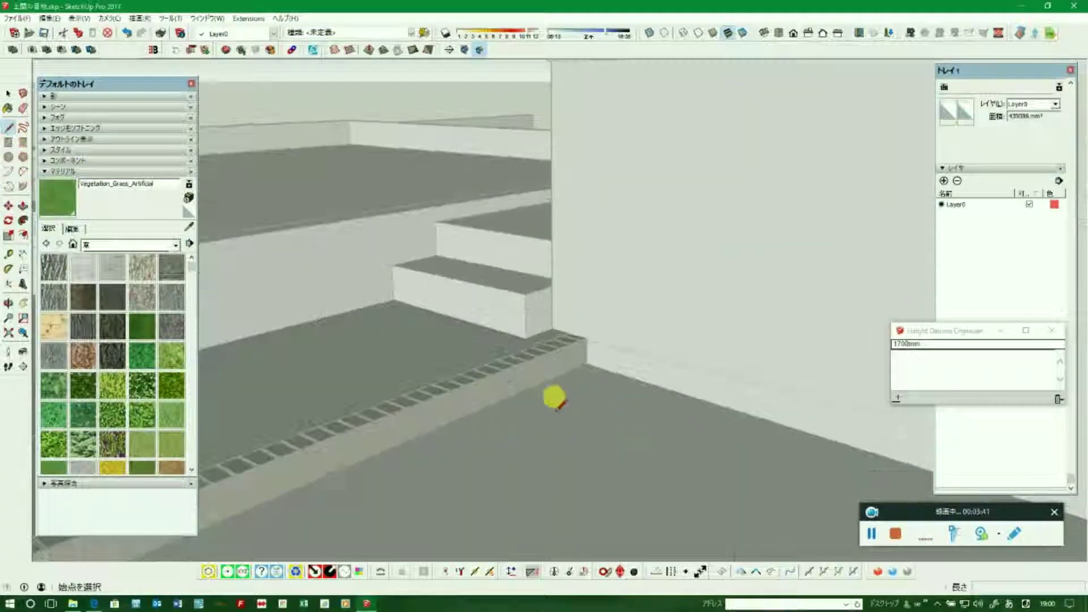
pyautogui.scroll(-3, 566, 391)
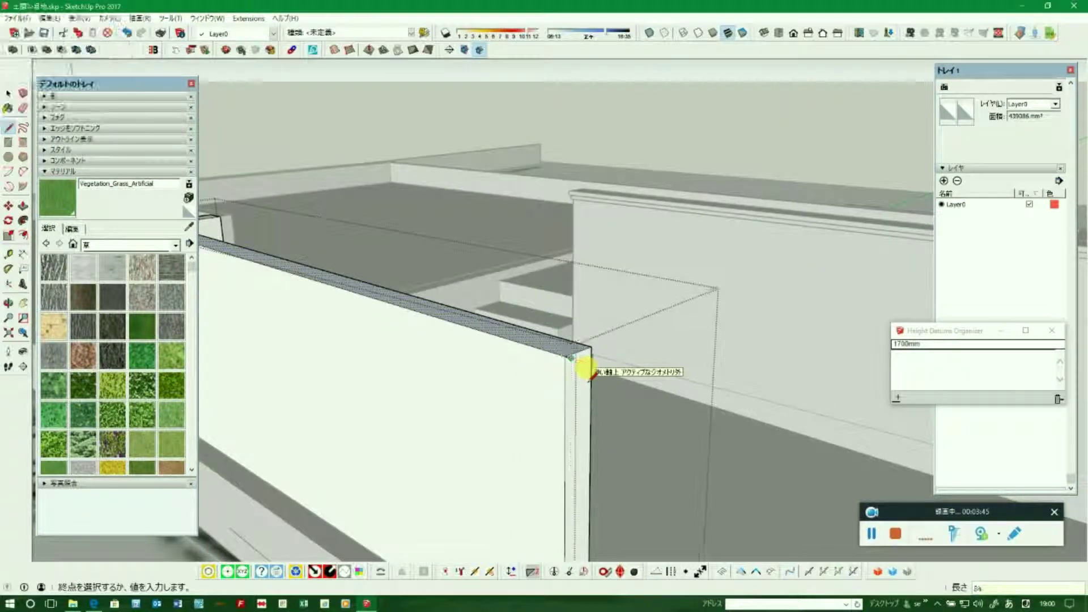
pyautogui.scroll(3, 578, 368)
pyautogui.scroll(-3, 577, 369)
pyautogui.scroll(-2, 718, 421)
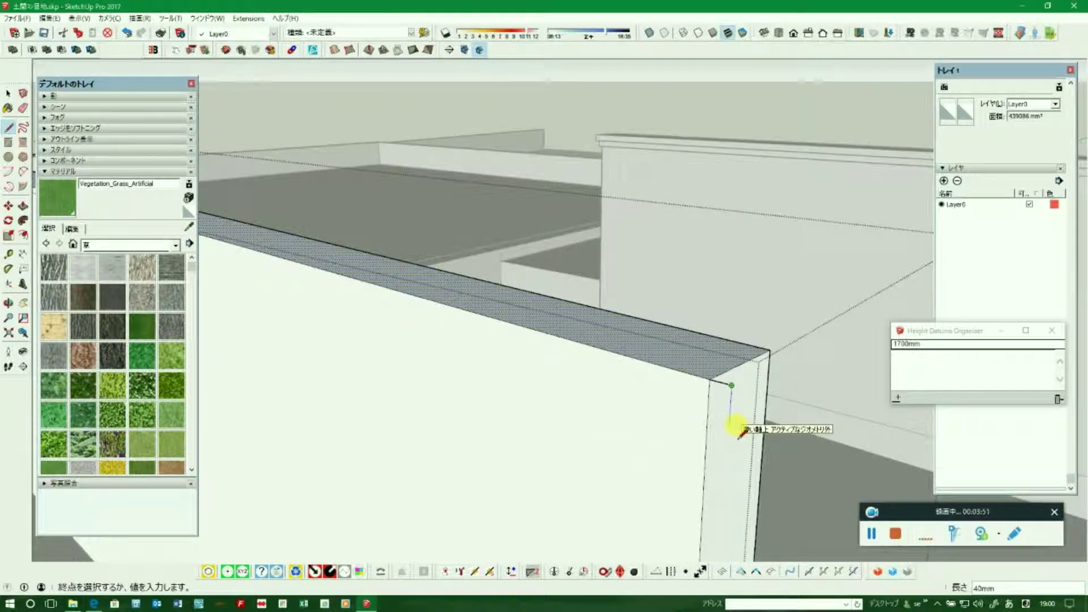
pyautogui.write('30')
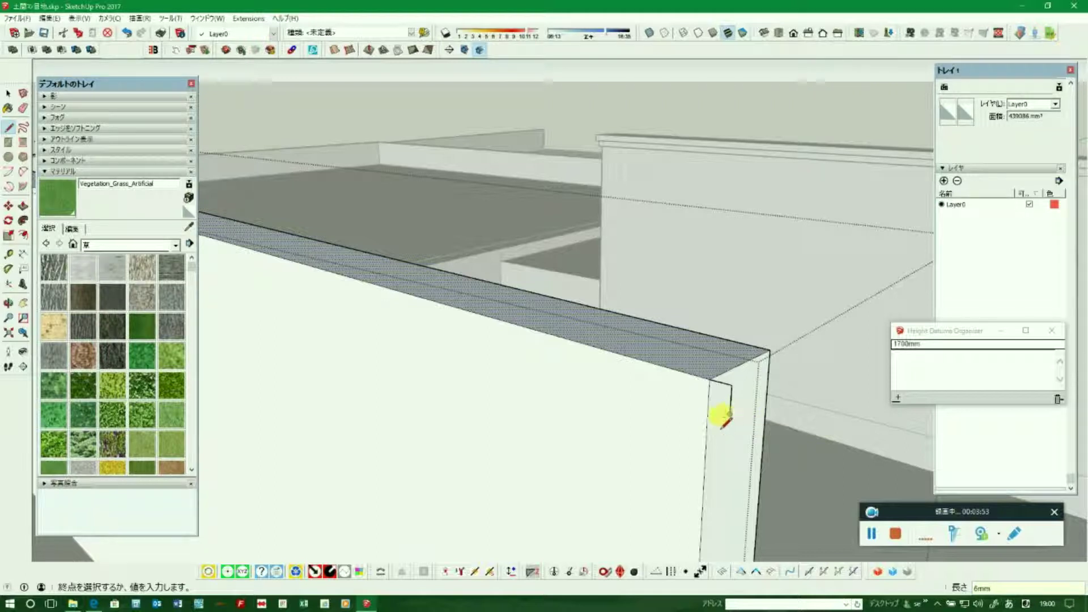
pyautogui.write('12')
pyautogui.write('30')
pyautogui.press('Return')
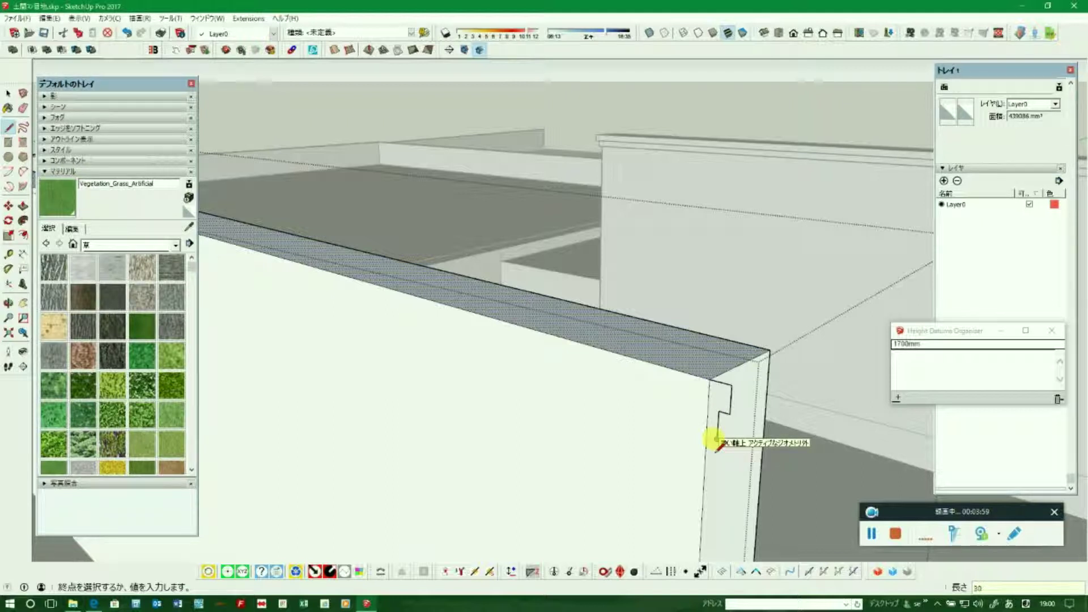
pyautogui.click(705, 436)
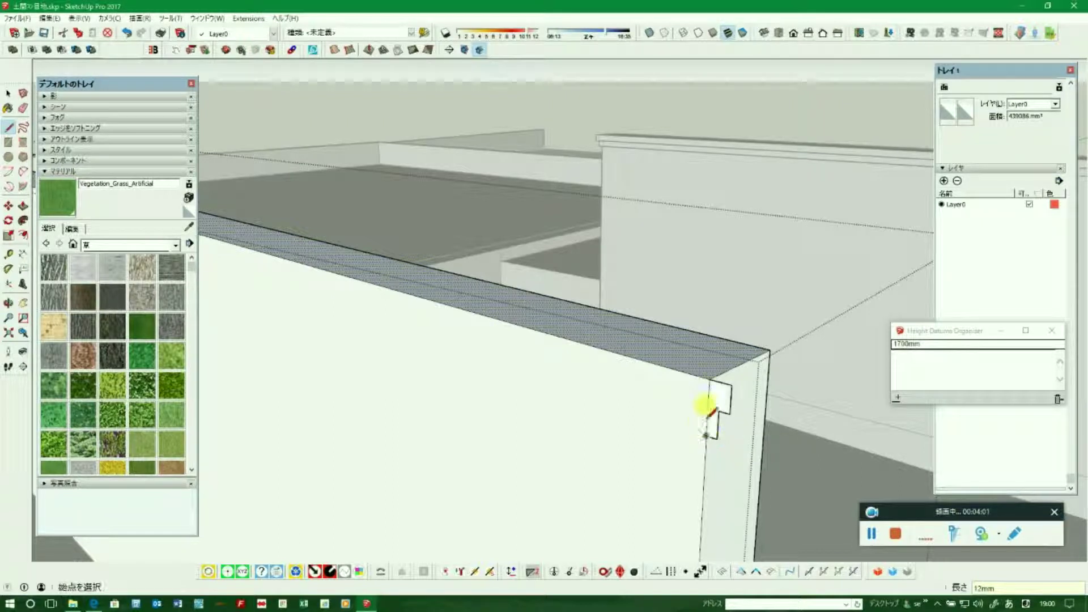
# Push/pull the stepped profile along the whole low wall and erase stray edges on the new cap
pyautogui.click(23, 221)
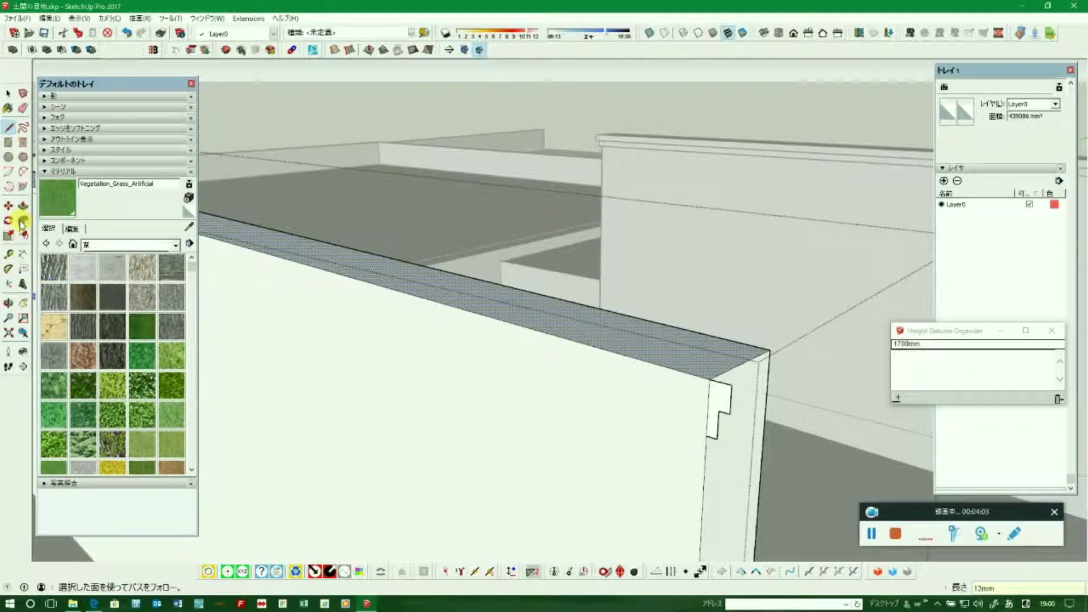
pyautogui.doubleClick(717, 402)
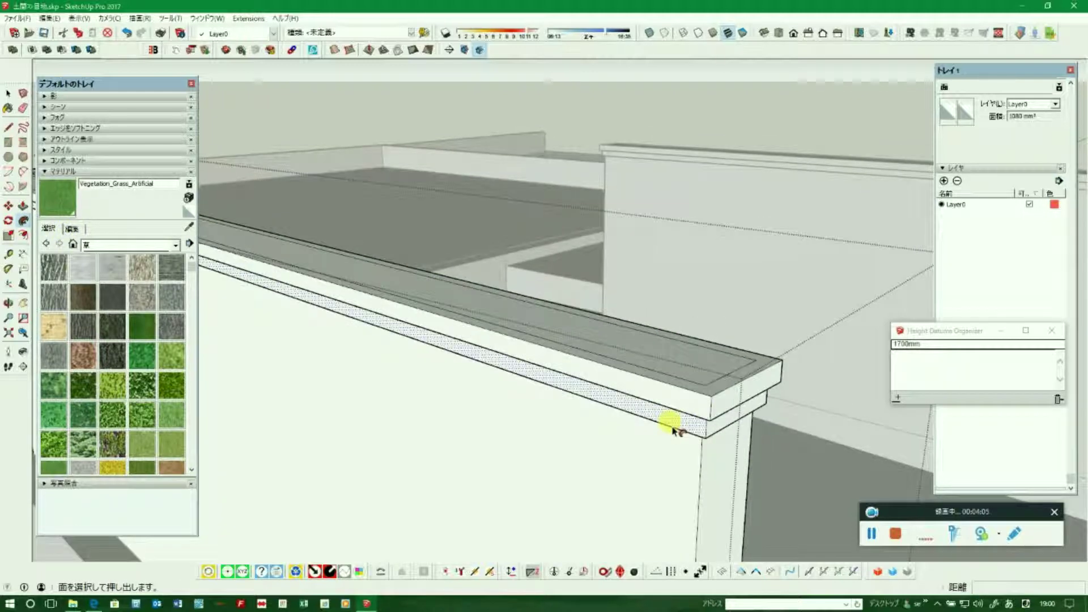
pyautogui.press('e')
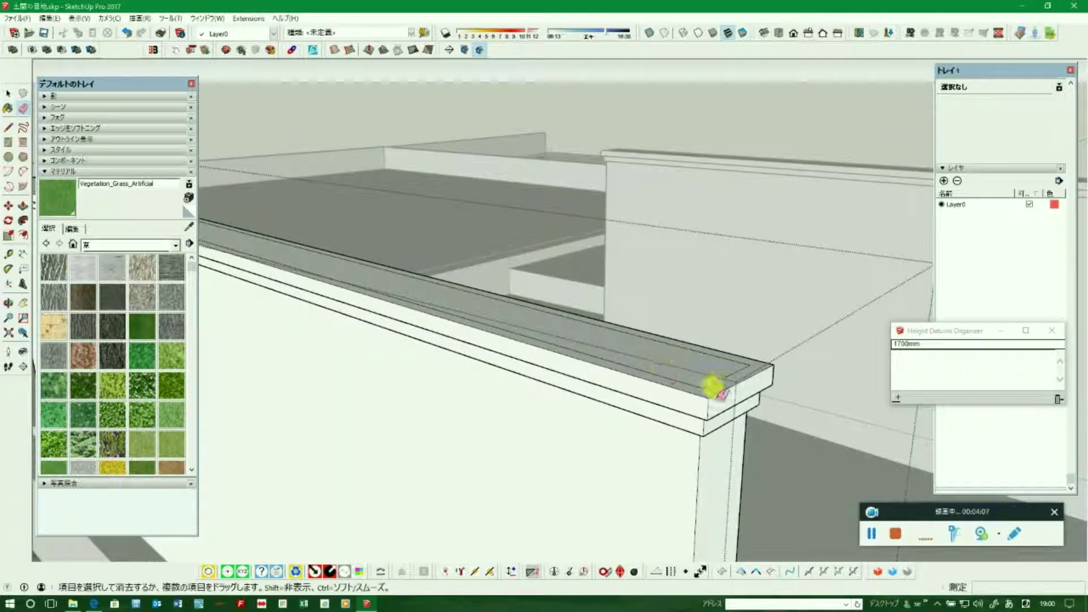
pyautogui.moveTo(706, 395); pyautogui.dragTo(736, 367)
# Erase the leftover edge lines on the wall's top surface
pyautogui.scroll(-5, 739, 369)
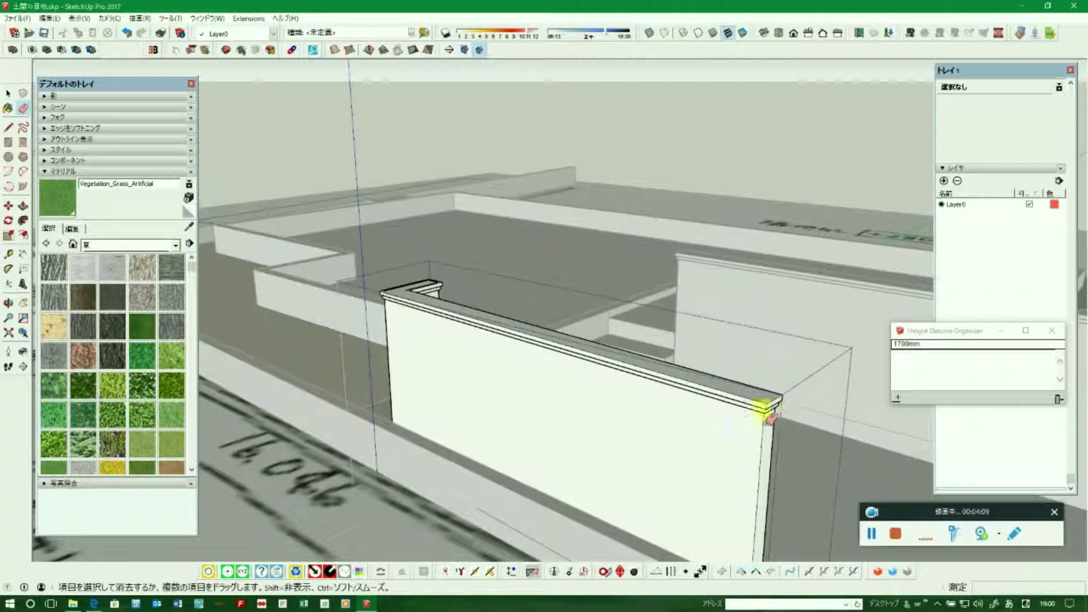
pyautogui.scroll(2, 463, 306)
pyautogui.scroll(4, 493, 320)
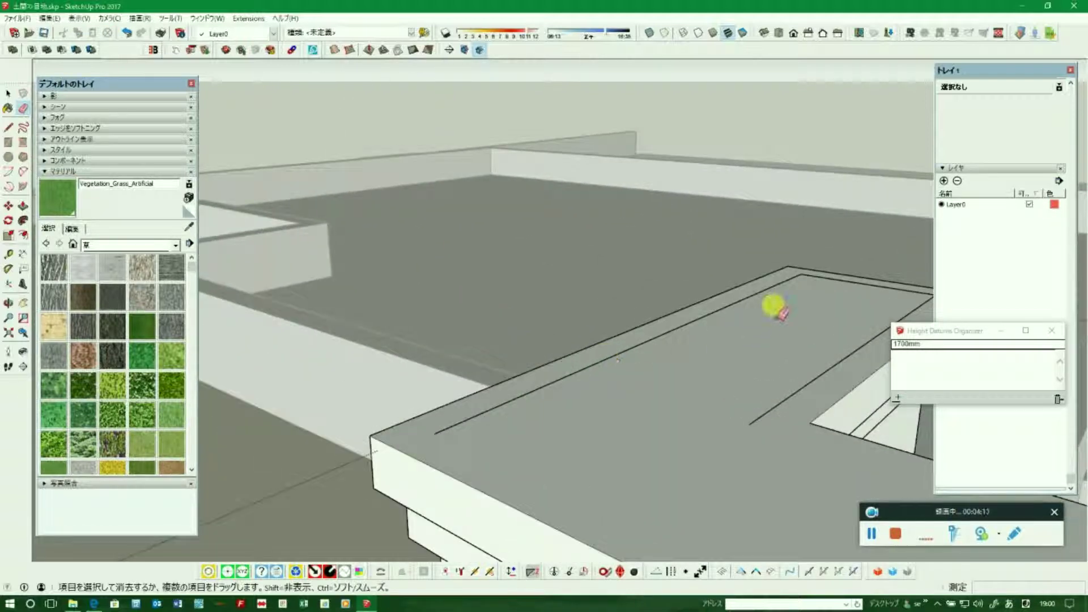
pyautogui.moveTo(796, 276); pyautogui.dragTo(819, 304)
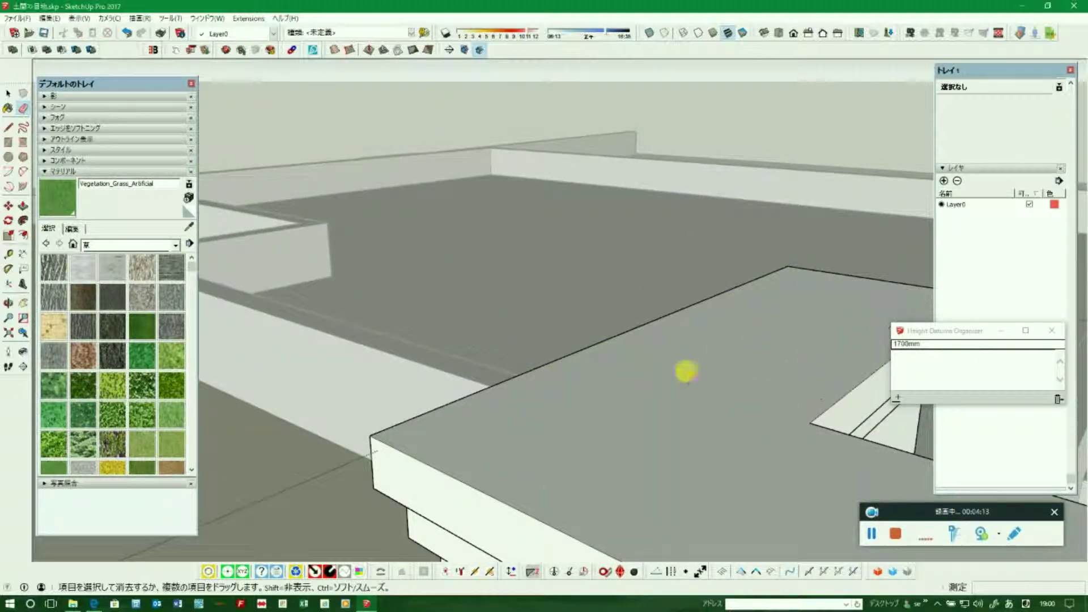
pyautogui.scroll(-3, 520, 340)
pyautogui.scroll(-3, 518, 328)
pyautogui.scroll(-2, 623, 368)
pyautogui.moveTo(714, 409)
pyautogui.mouseDown(button='middle')
pyautogui.moveTo(650, 383)
pyautogui.moveTo(554, 376)
pyautogui.mouseUp(button='middle')
pyautogui.click(8, 92)
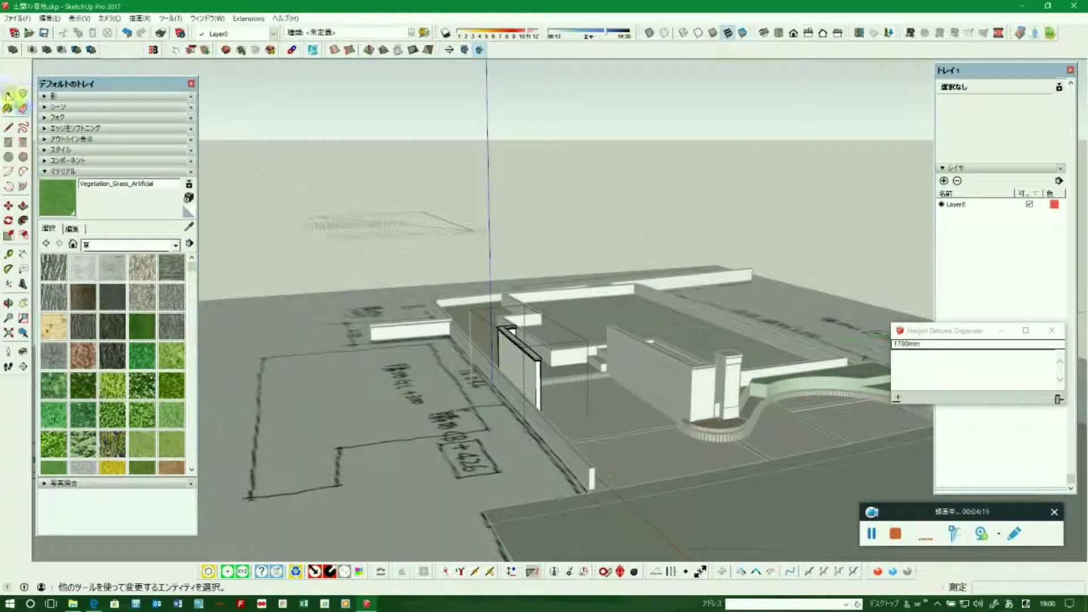
# Orbit the site, then switch to the Top view and zoom out to see the whole plan
pyautogui.moveTo(796, 272)
pyautogui.mouseDown(button='middle')
pyautogui.moveTo(760, 286)
pyautogui.moveTo(711, 364)
pyautogui.moveTo(516, 349)
pyautogui.moveTo(452, 315)
pyautogui.mouseUp(button='middle')
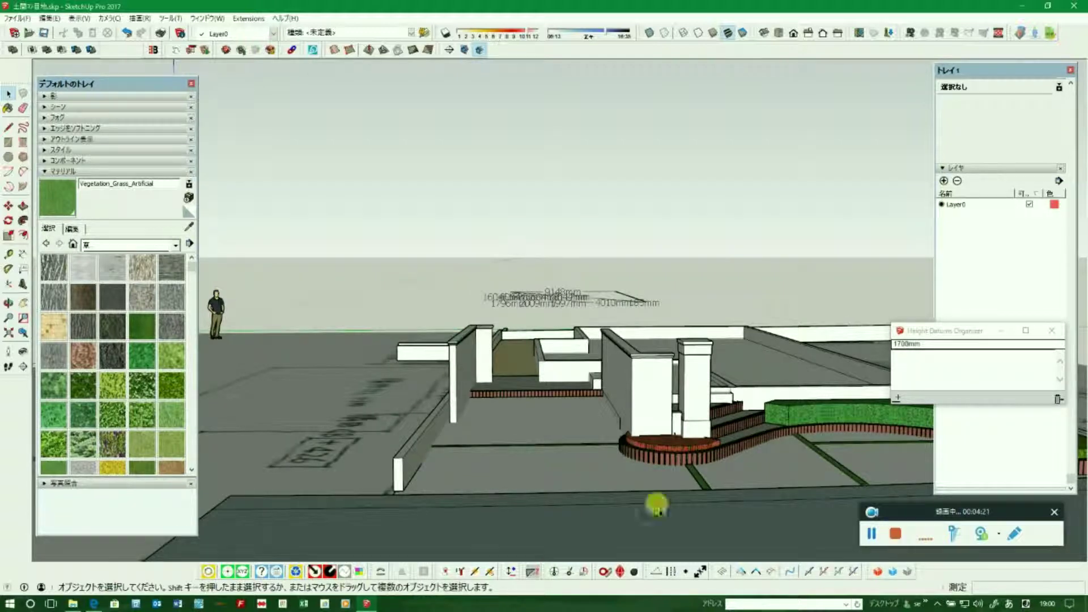
pyautogui.click(780, 33)
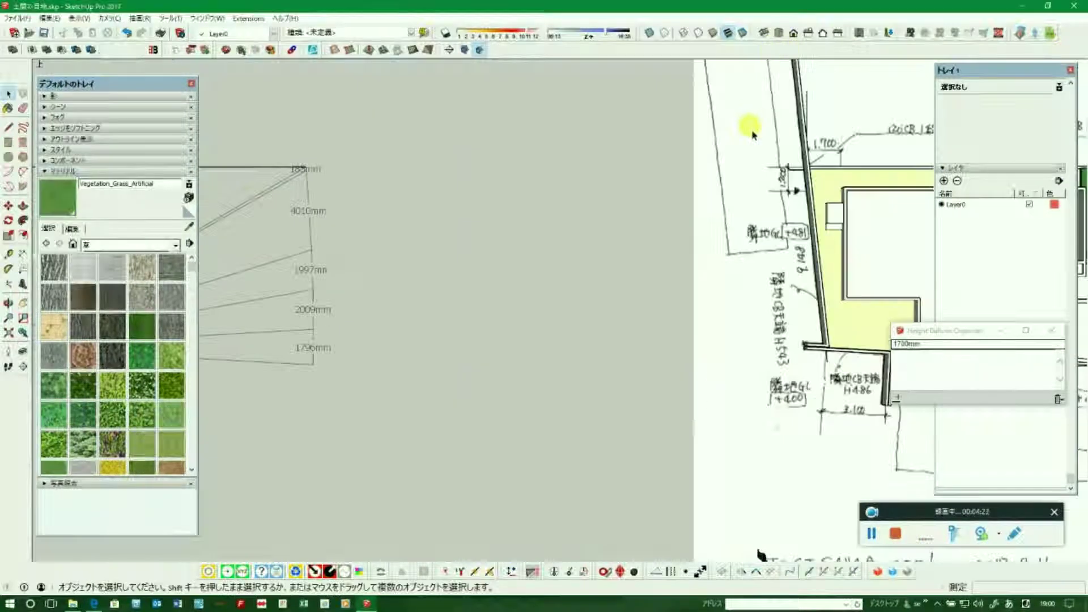
pyautogui.scroll(-3, 389, 336)
pyautogui.scroll(-2, 420, 352)
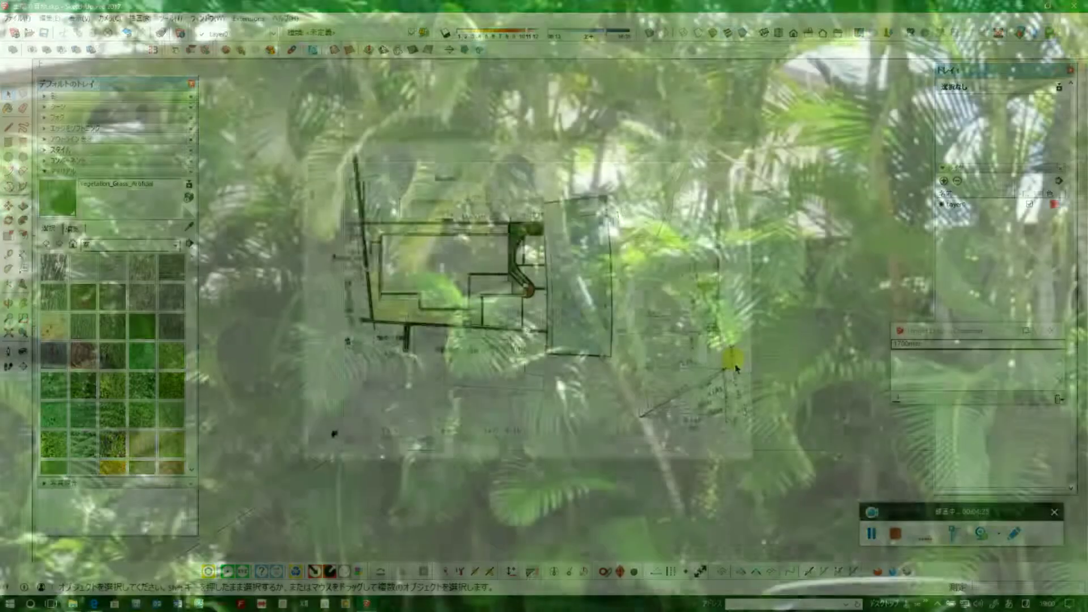